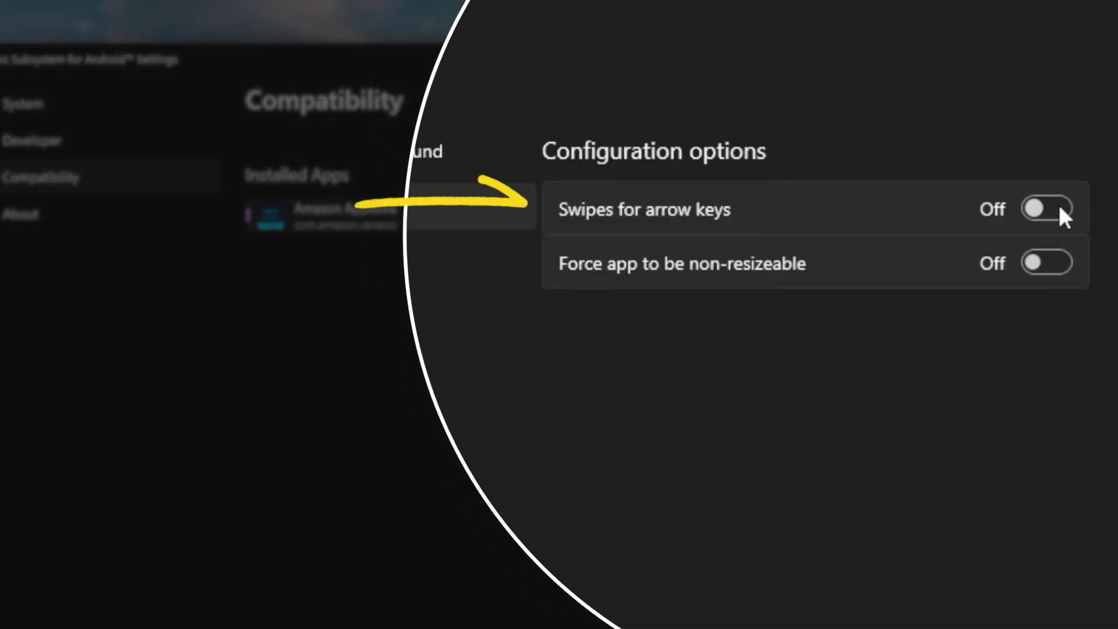
Turn on Swipes for arrow keys on the Compatibility page
left_click(1060, 208)
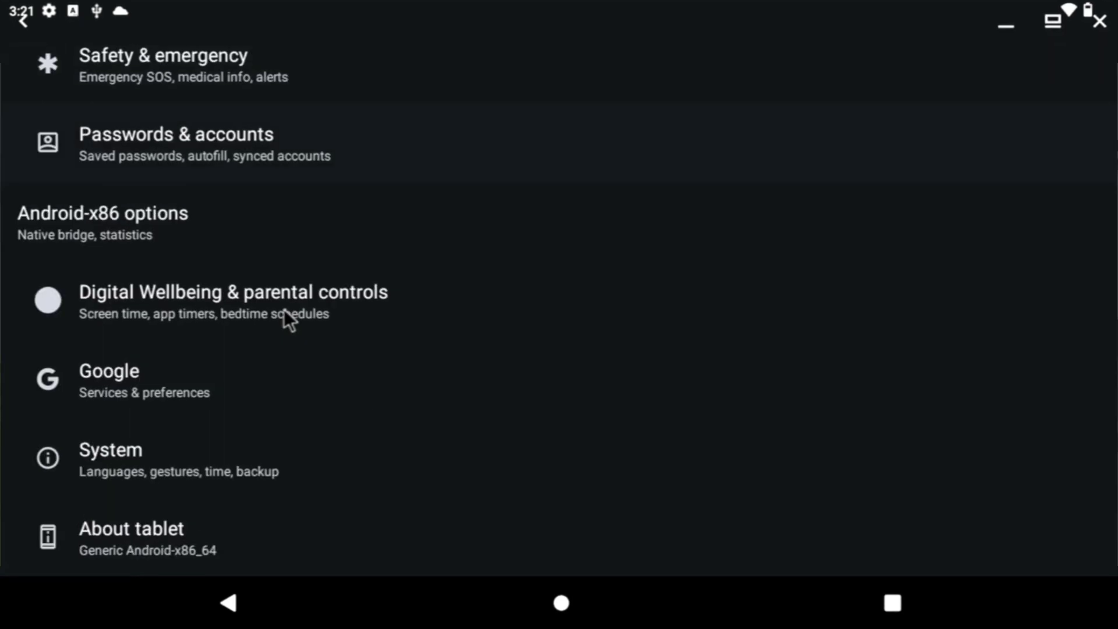
Review the subsystem's installed-app page, then check Windows Update's pending restart for build 25115
left_click(186, 453)
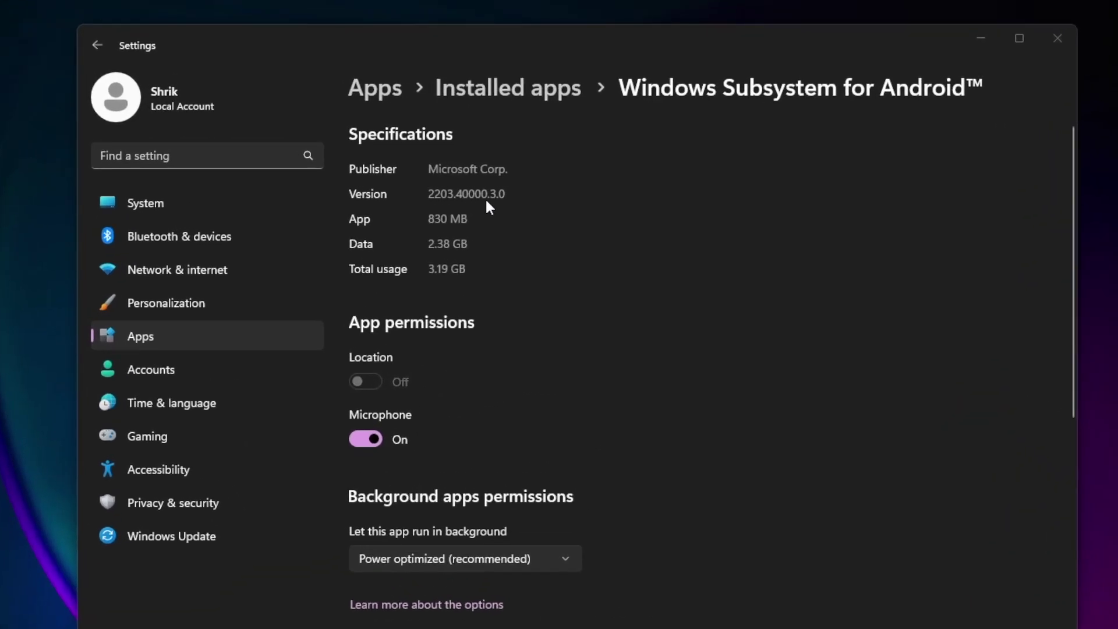
left_click(564, 89)
left_click(1035, 394)
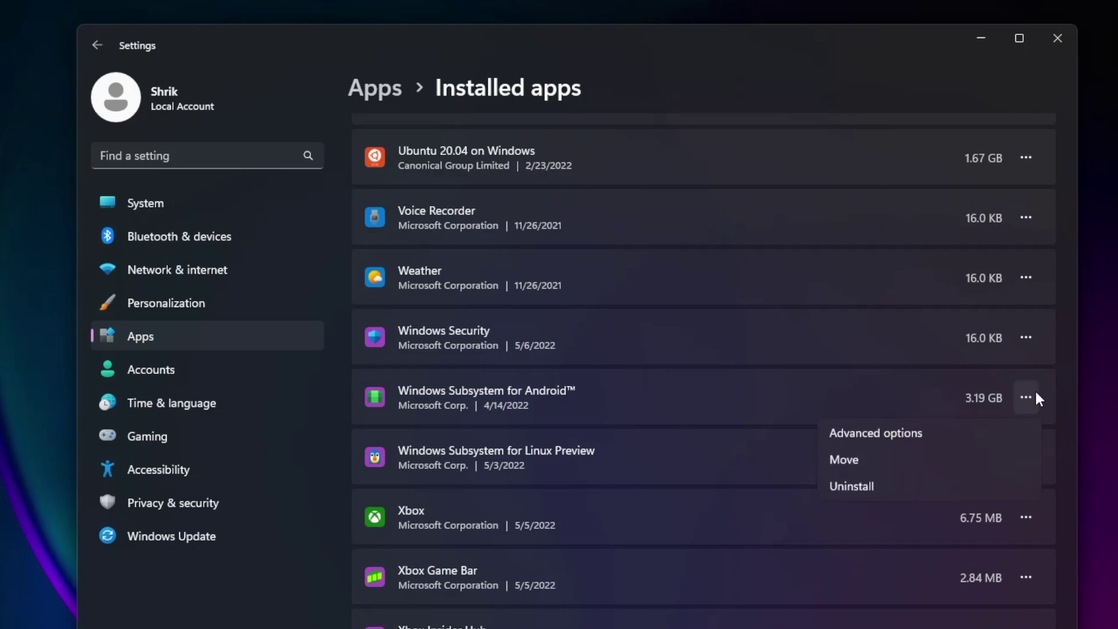
left_click(230, 535)
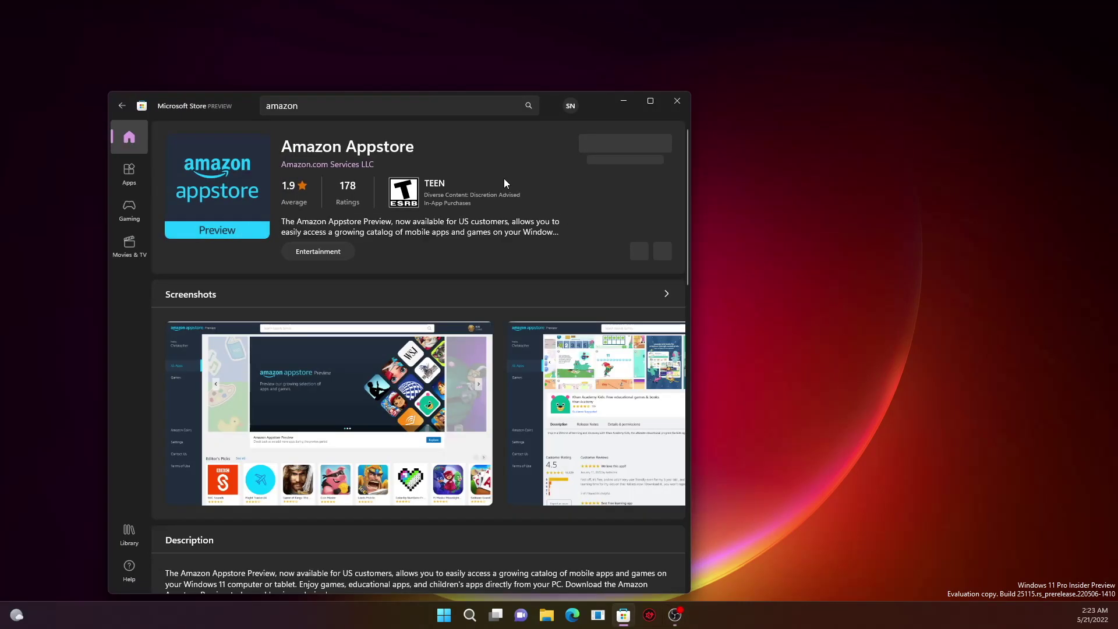
Install Amazon Appstore, starting the required Windows Subsystem for Android download
left_click(639, 155)
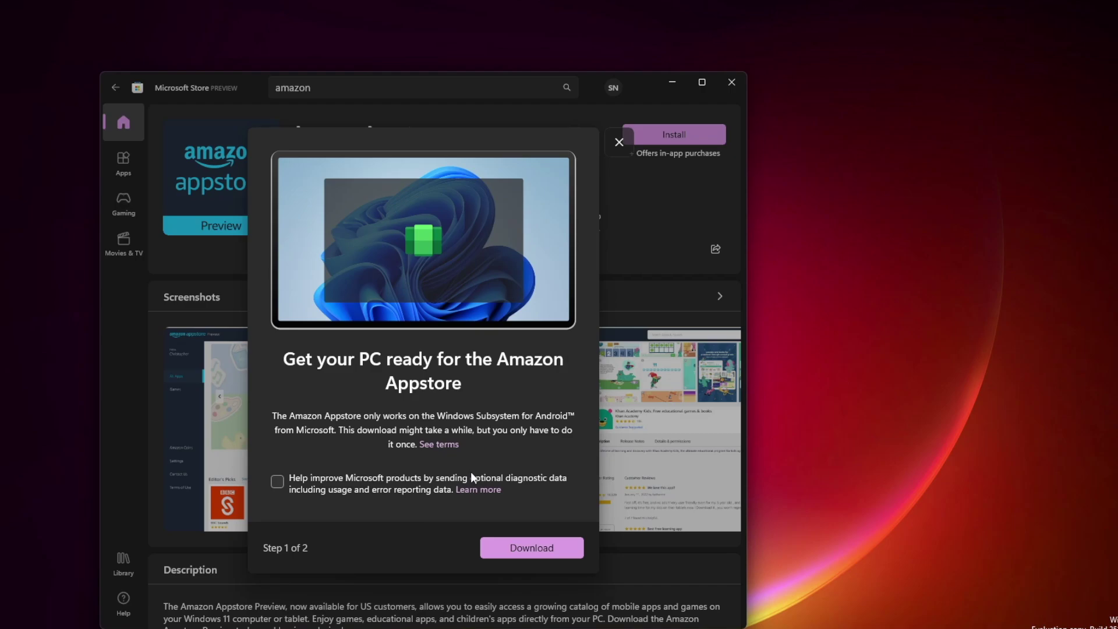
left_click(508, 543)
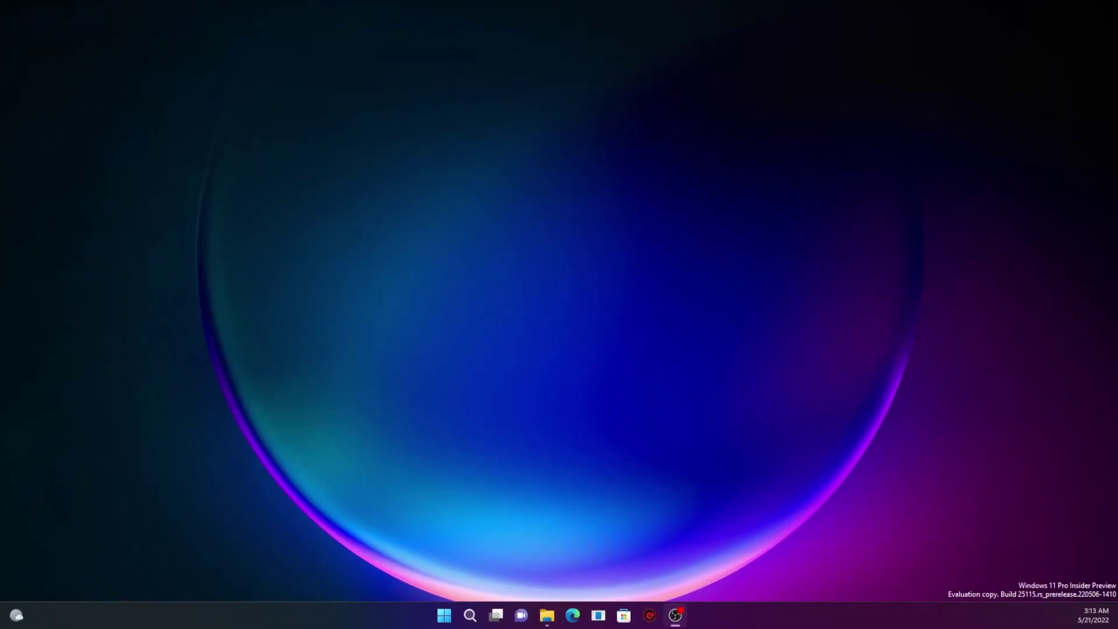
Install and launch Subway Surf from its package, stretching its window taller at top and bottom
double_click(407, 209)
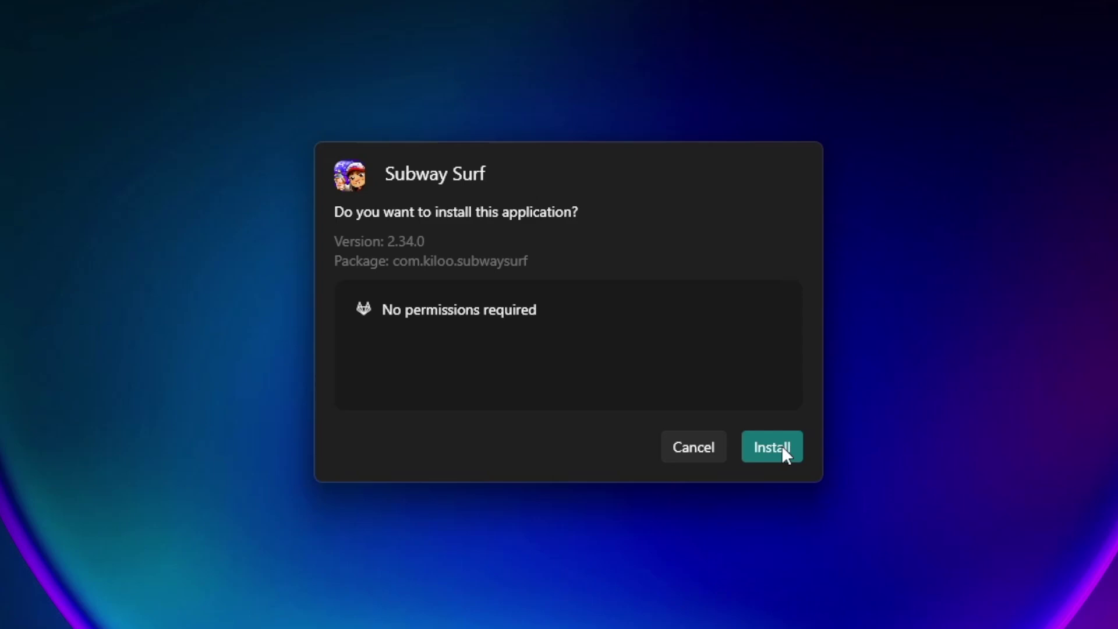
left_click(772, 447)
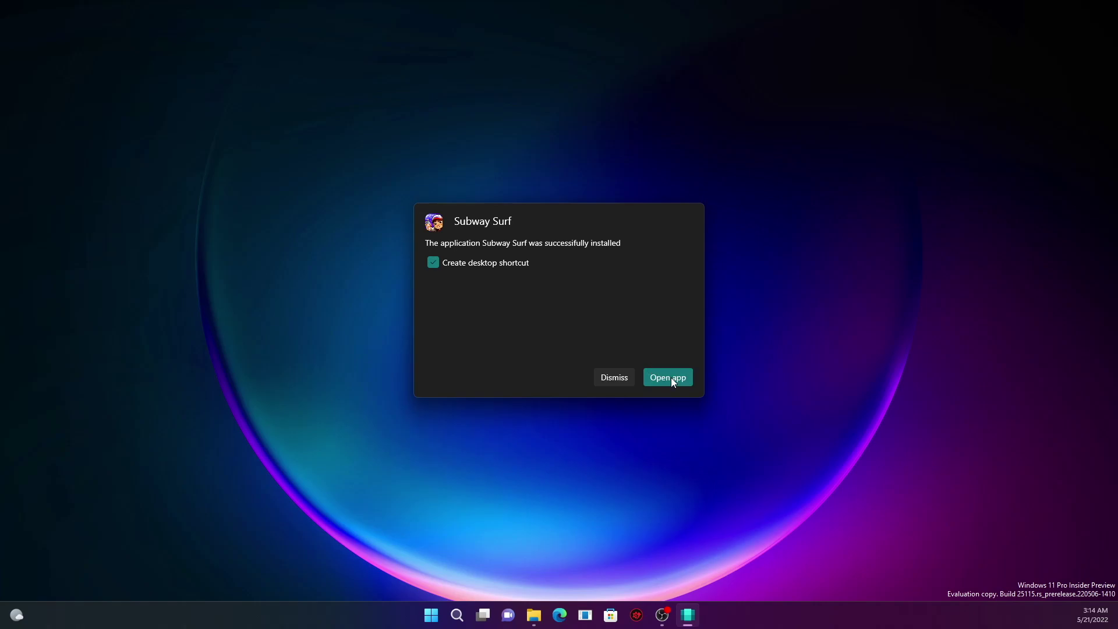
left_click(670, 377)
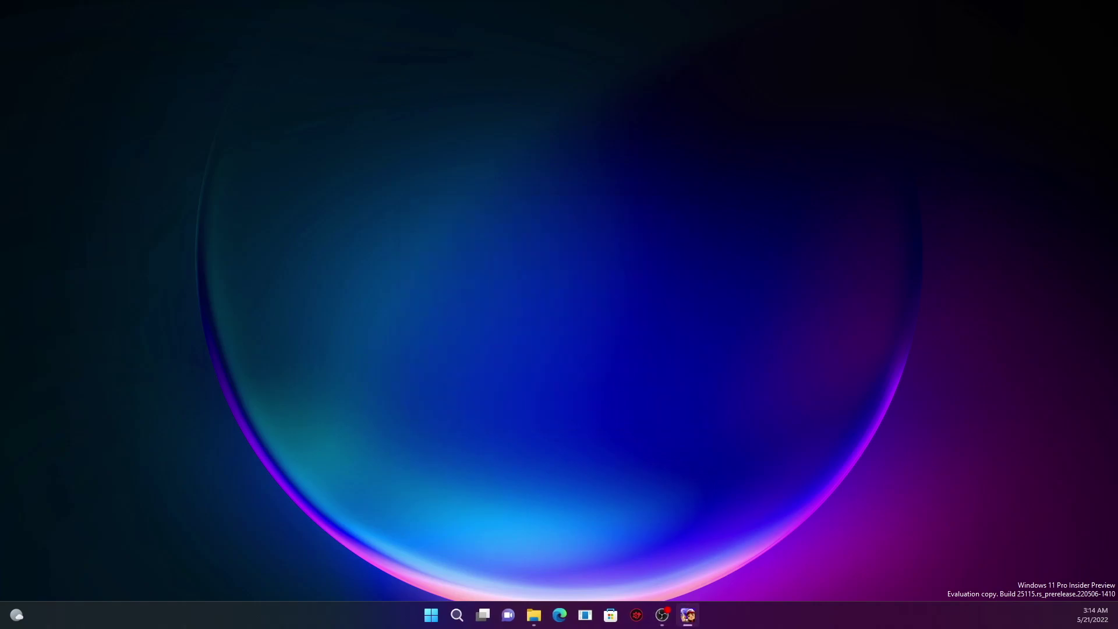
left_click_drag(559, 39, 562, 9)
left_click_drag(577, 517, 583, 595)
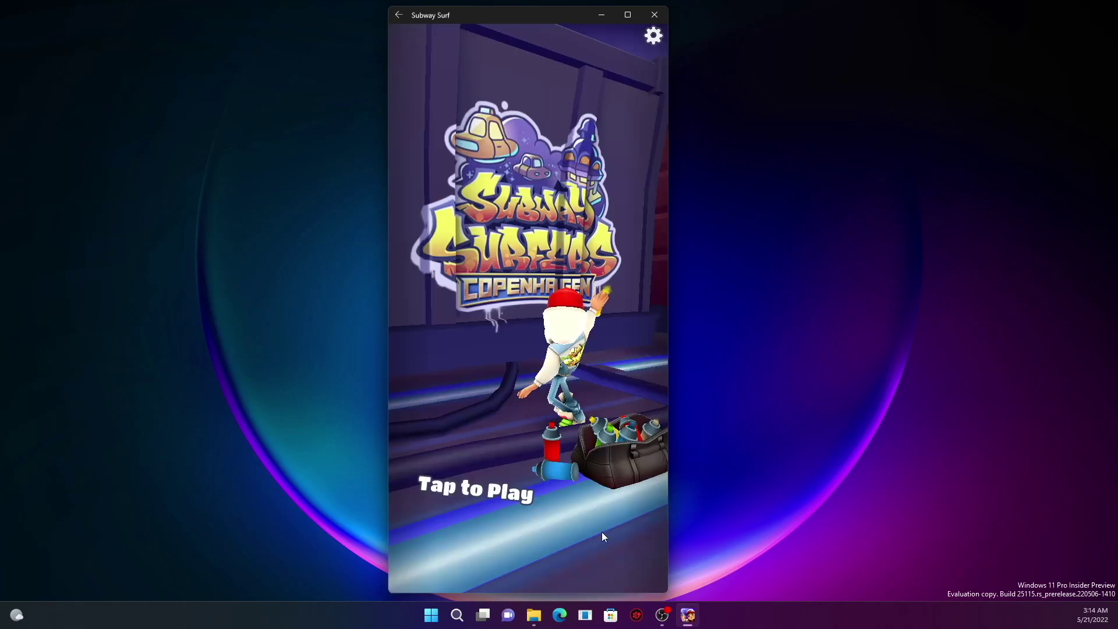
Enable Swipes for arrow keys for Subway Surf in WSA Settings, then turn off the subsystem
left_click(430, 616)
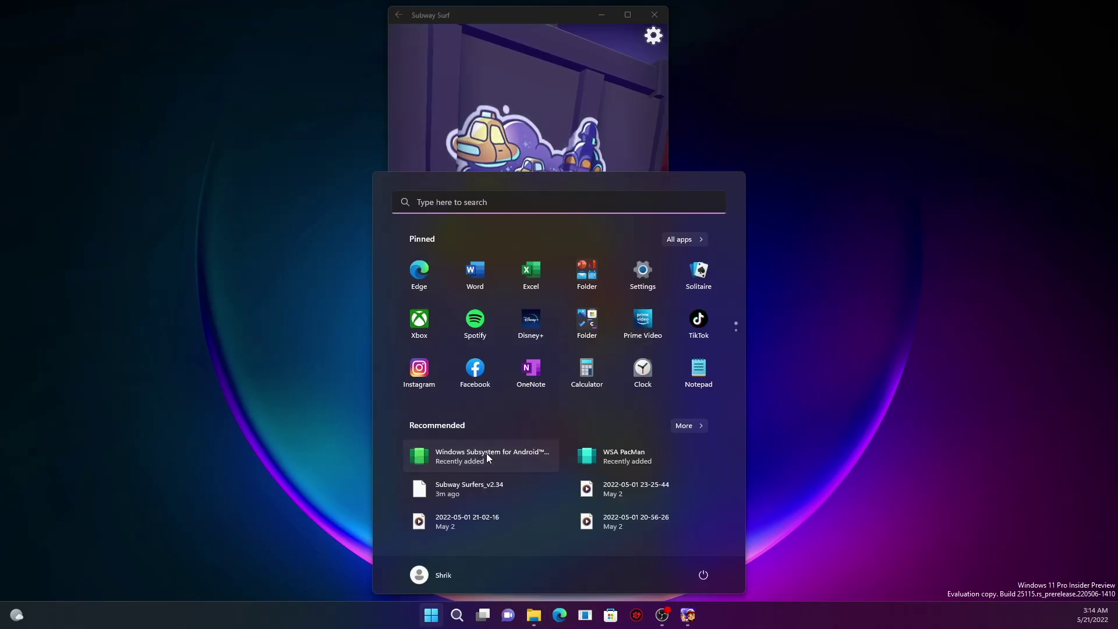
left_click(486, 453)
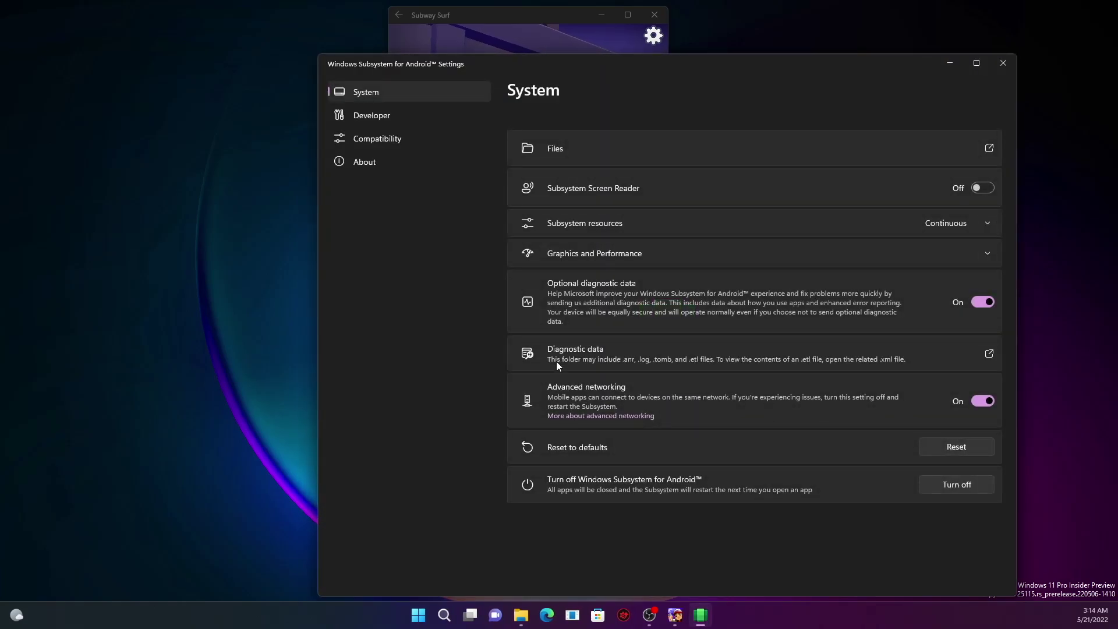
left_click(383, 140)
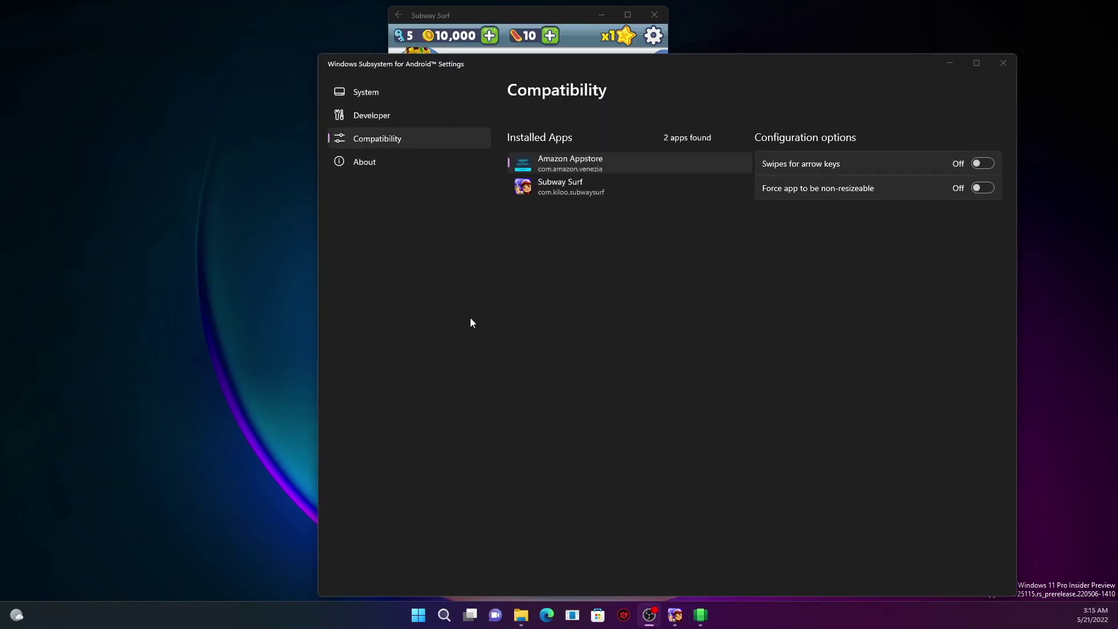
left_click(540, 195)
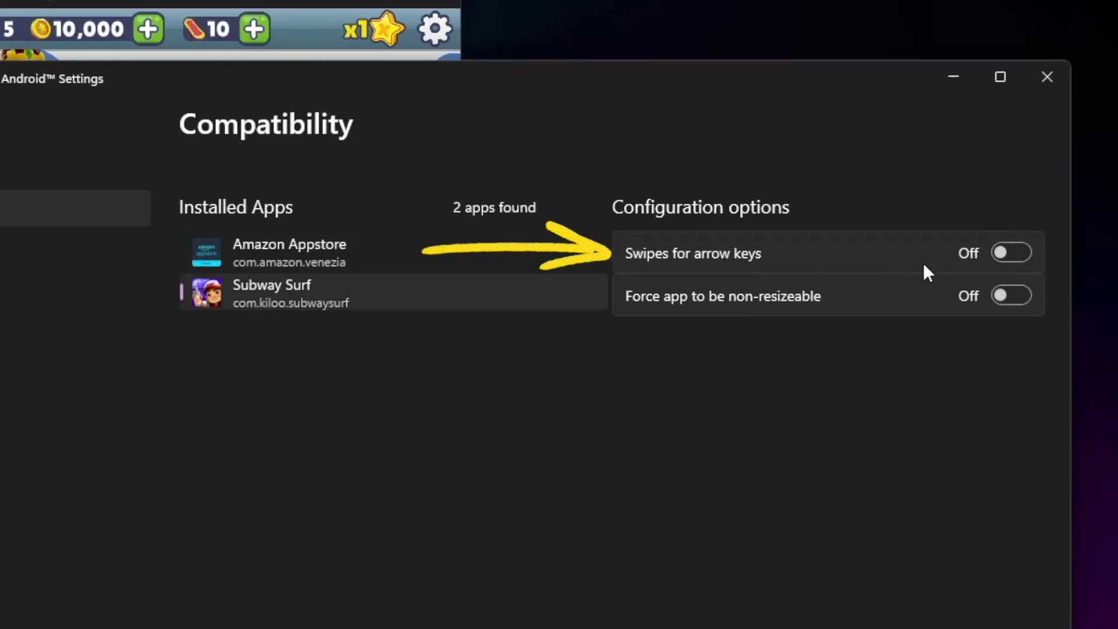
left_click(1020, 251)
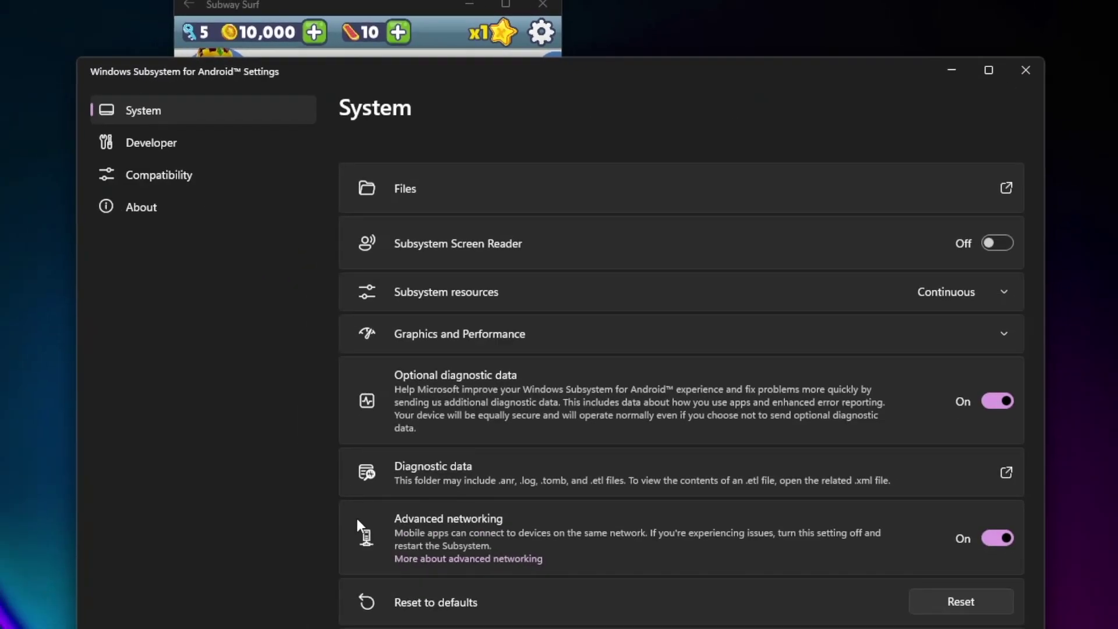
left_click(946, 486)
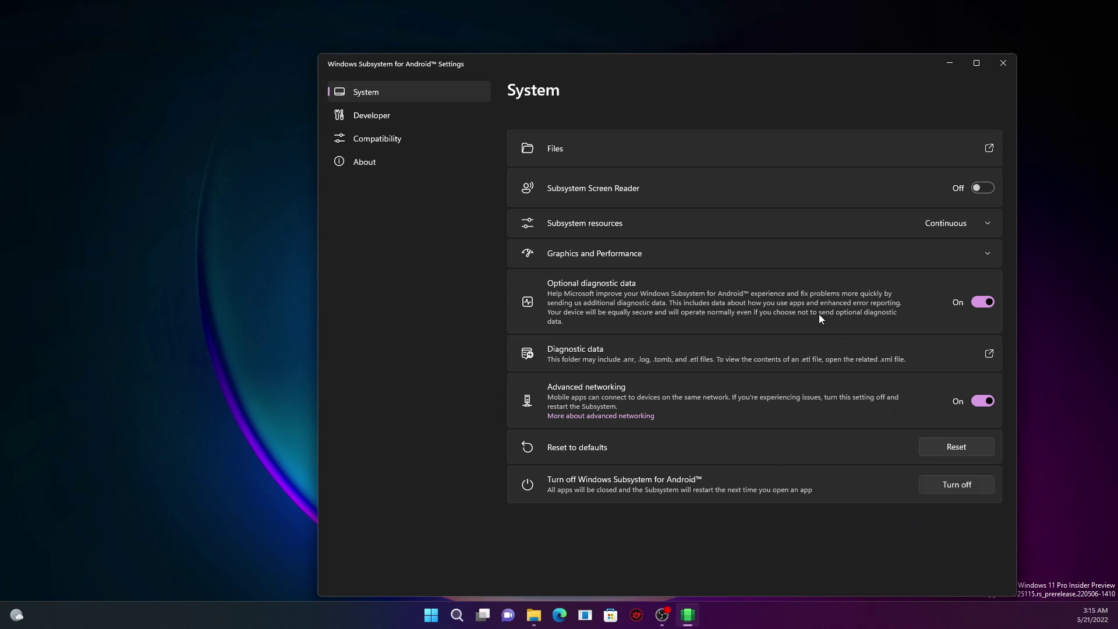
Launch Subway Surf from the Start menu search and start a run
left_click(430, 615)
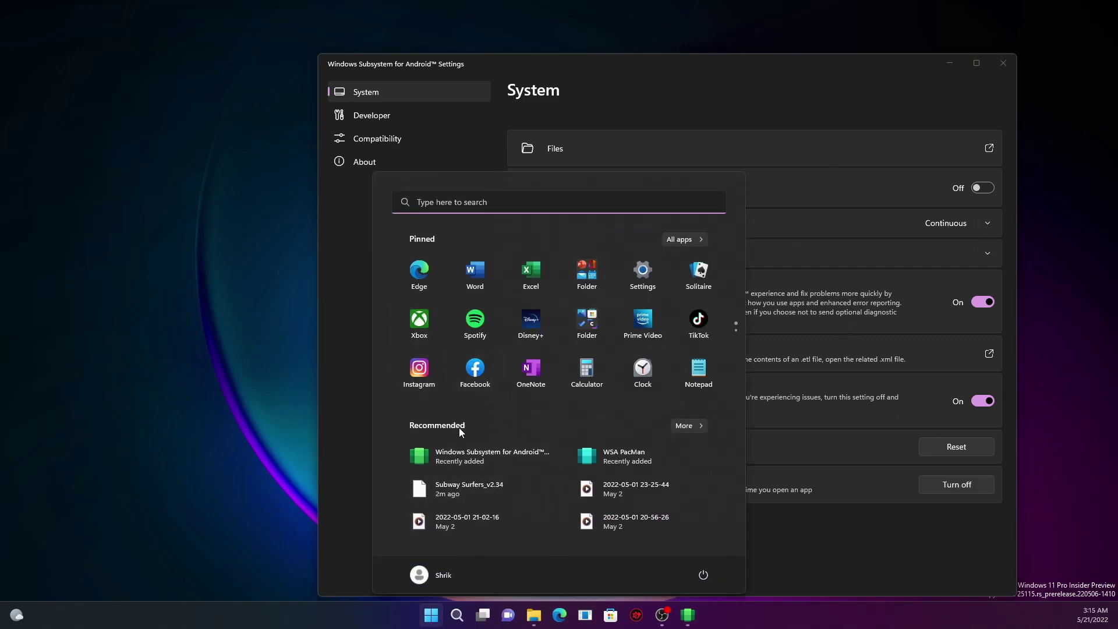
type("subway surf")
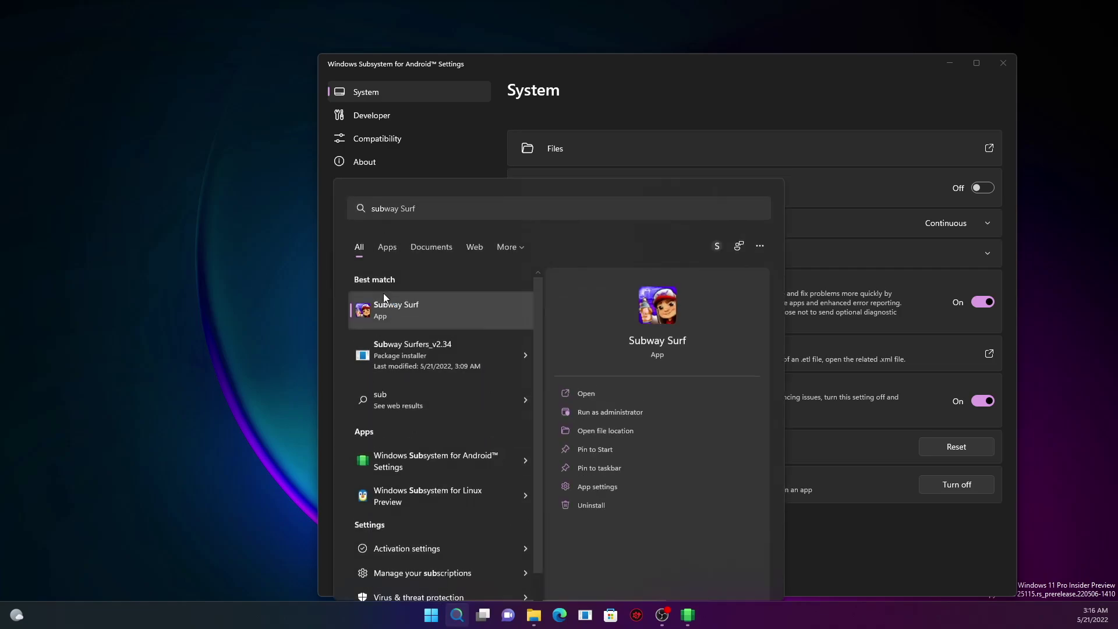
left_click(387, 301)
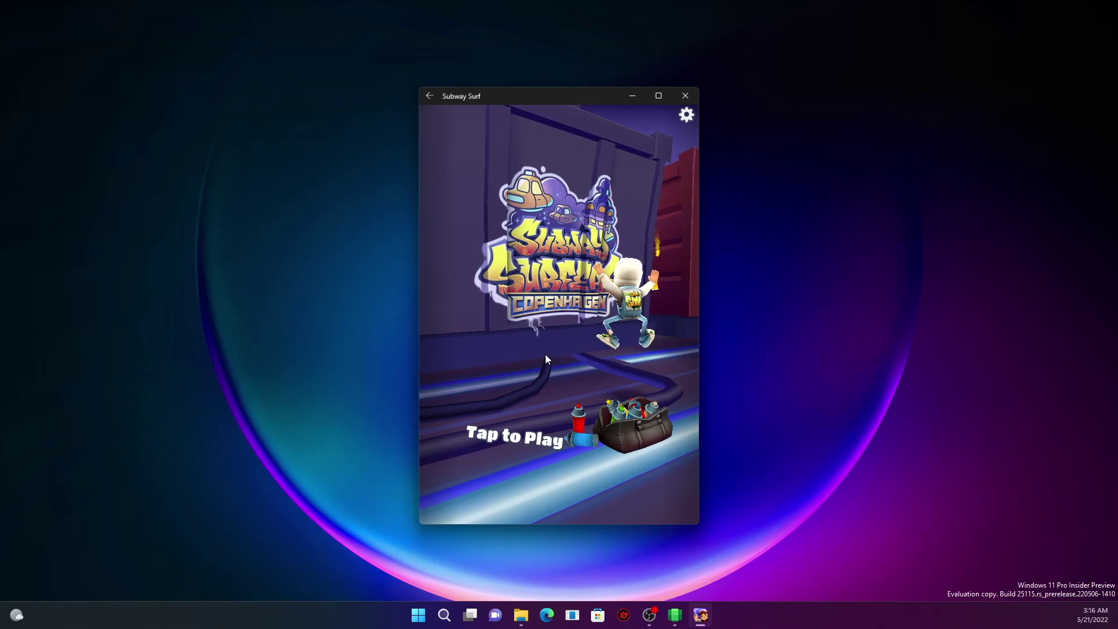
left_click(542, 350)
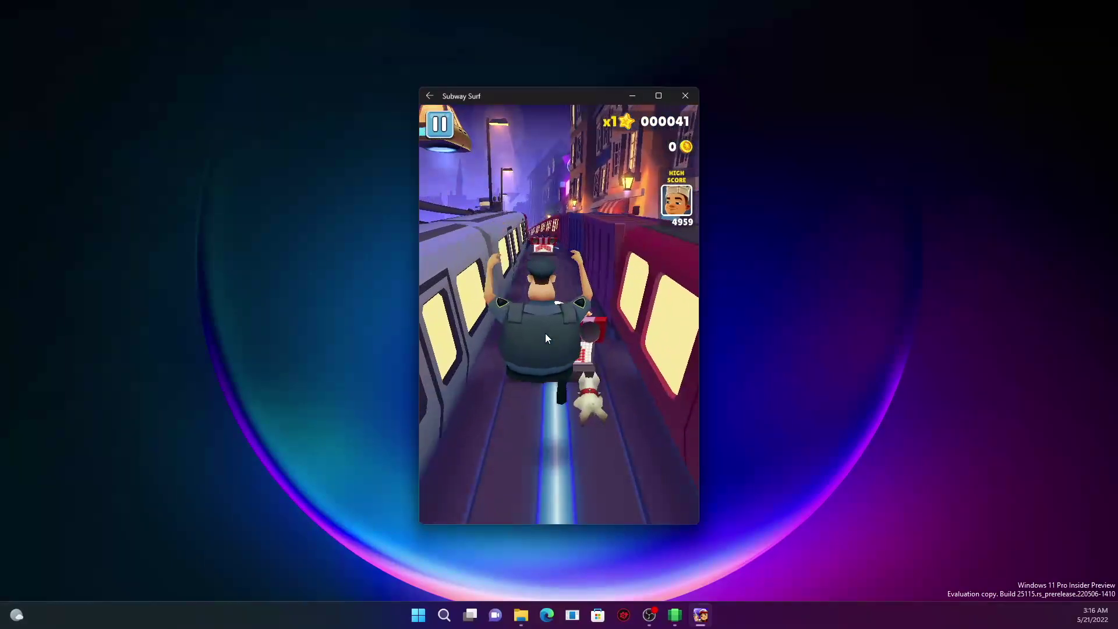
Steer the runner with arrow keys, jumping, rolling and dodging trains until the run ends
key("Up")
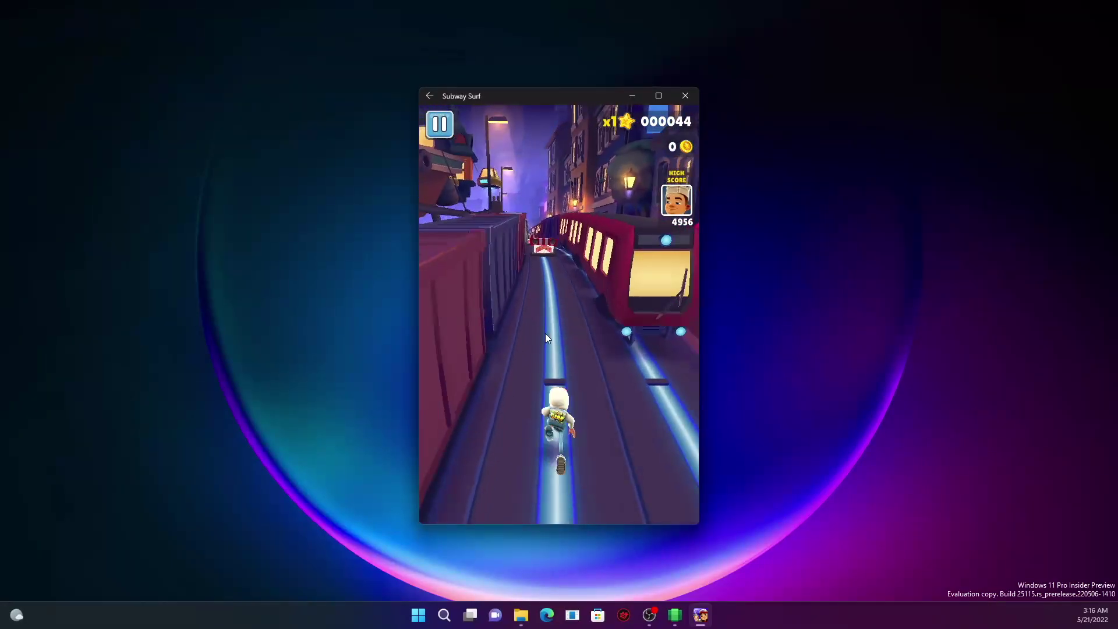
key("Up")
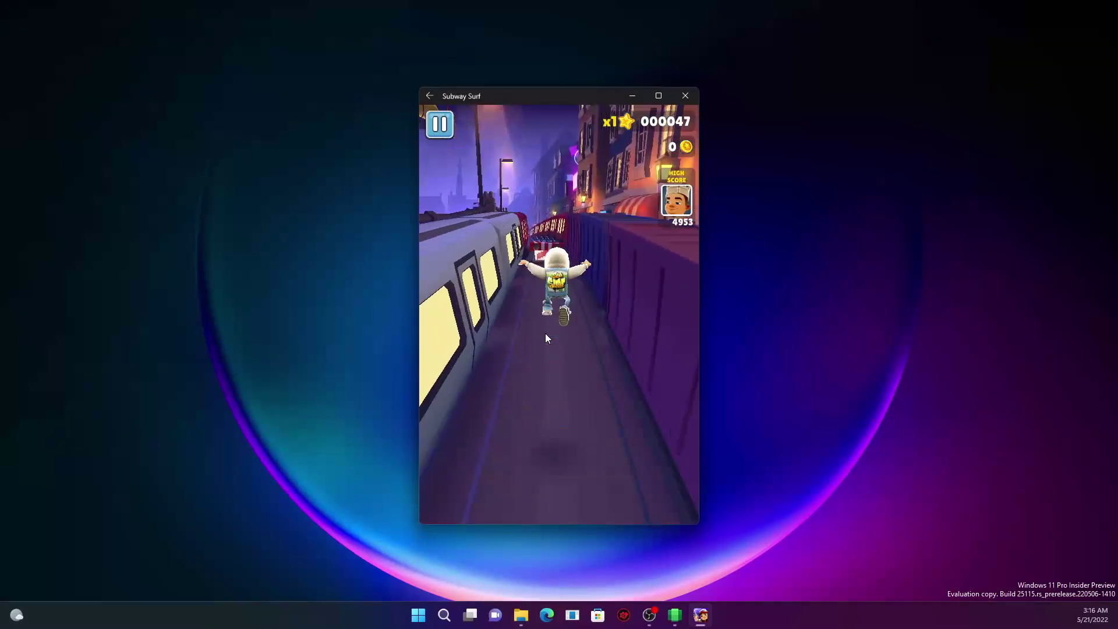
key("Up")
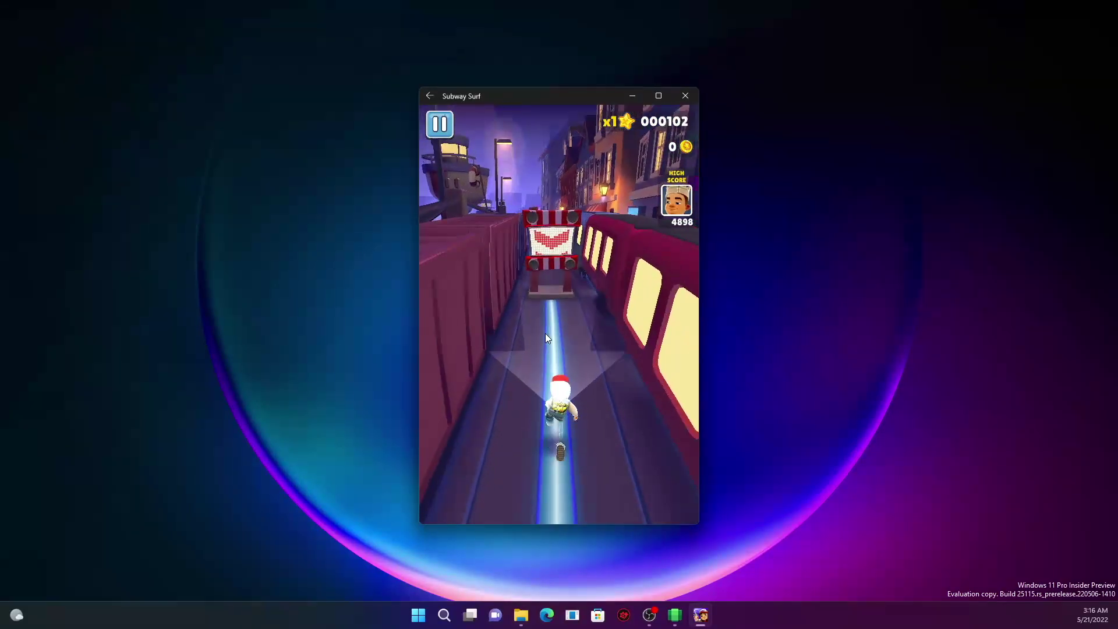
key("Down")
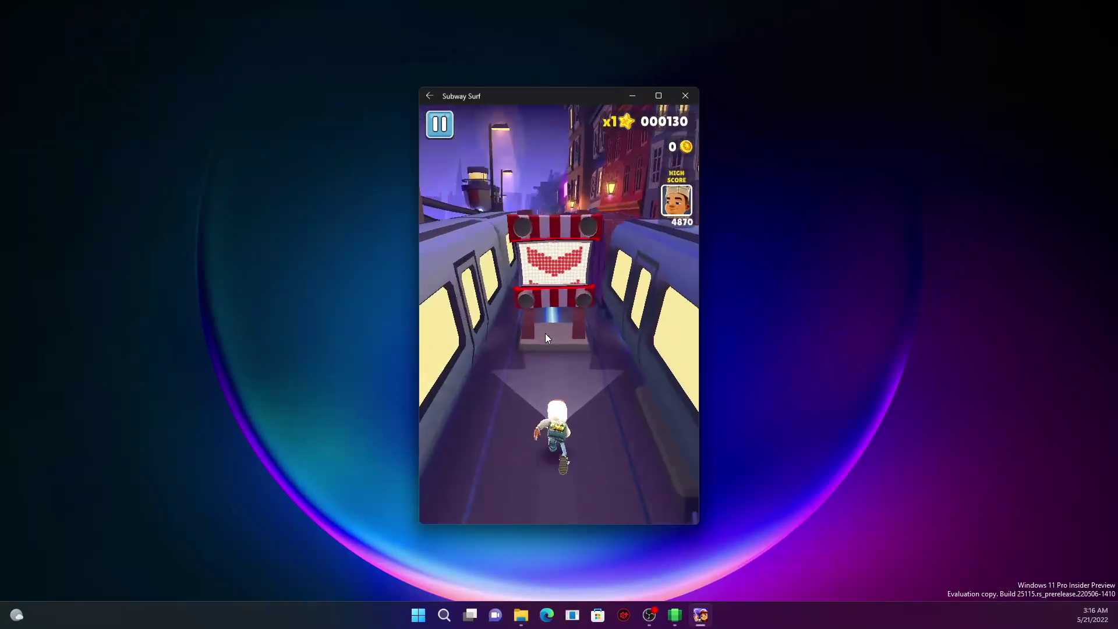
key("Up")
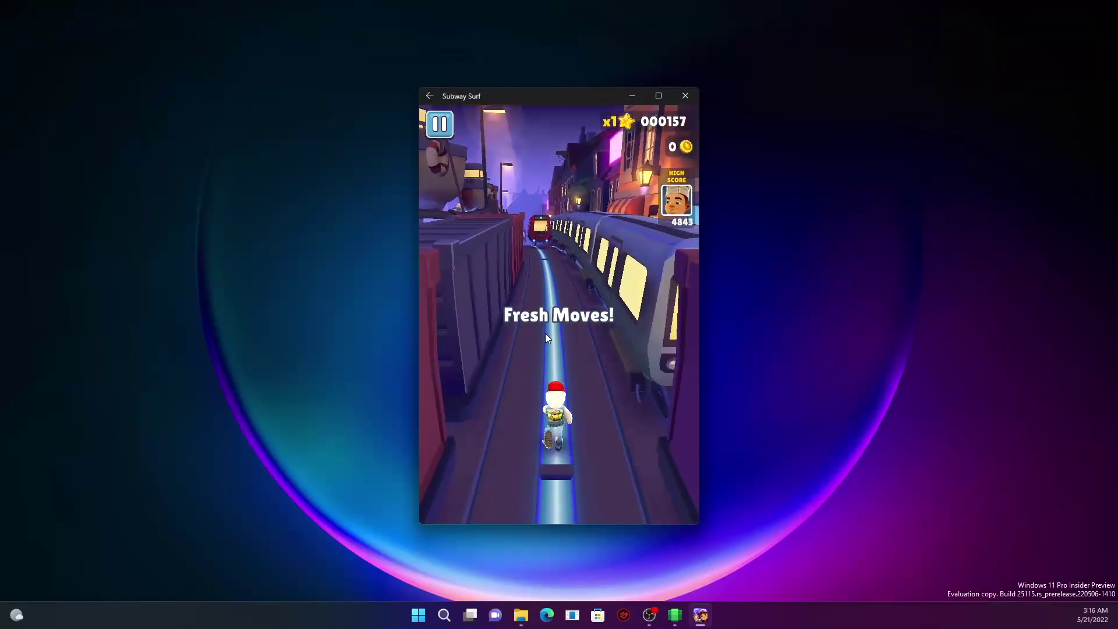
key("Left")
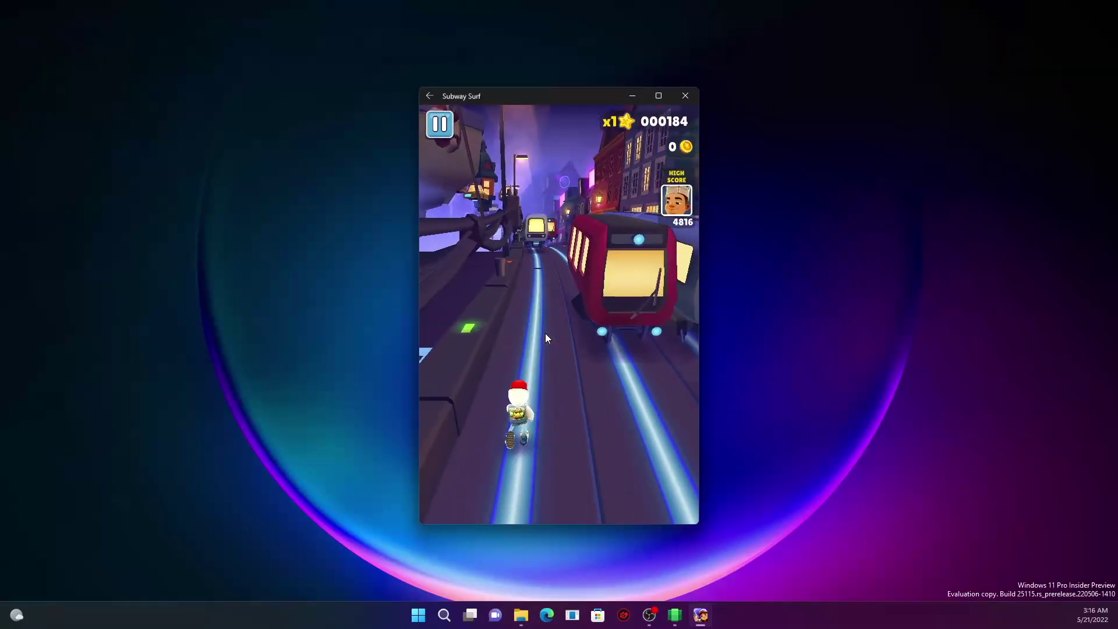
key("Right")
key("Right")
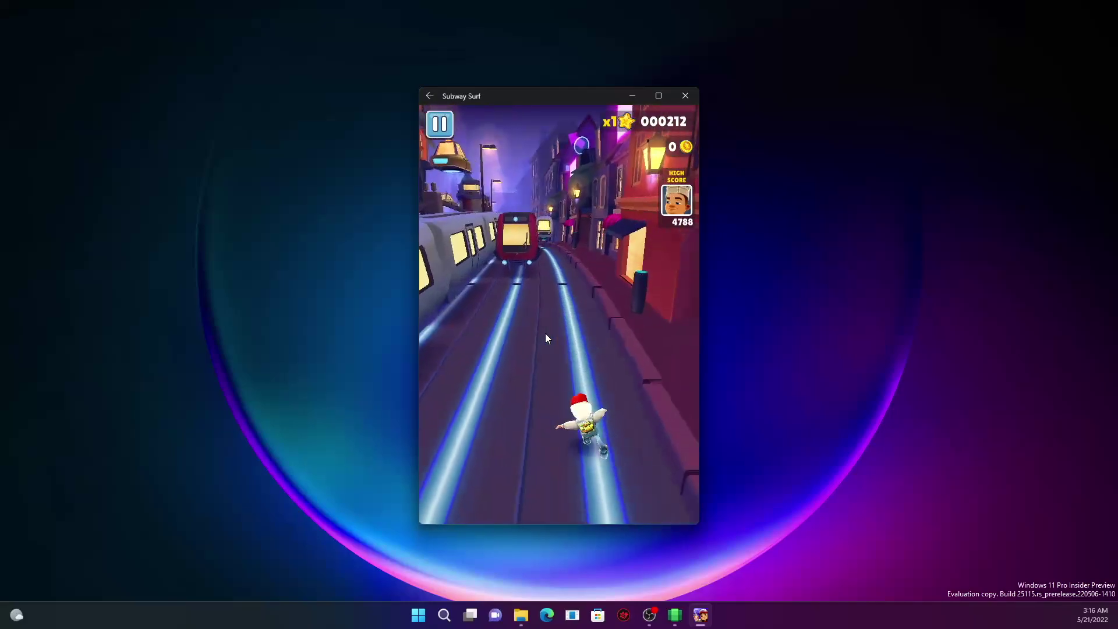
key("Left")
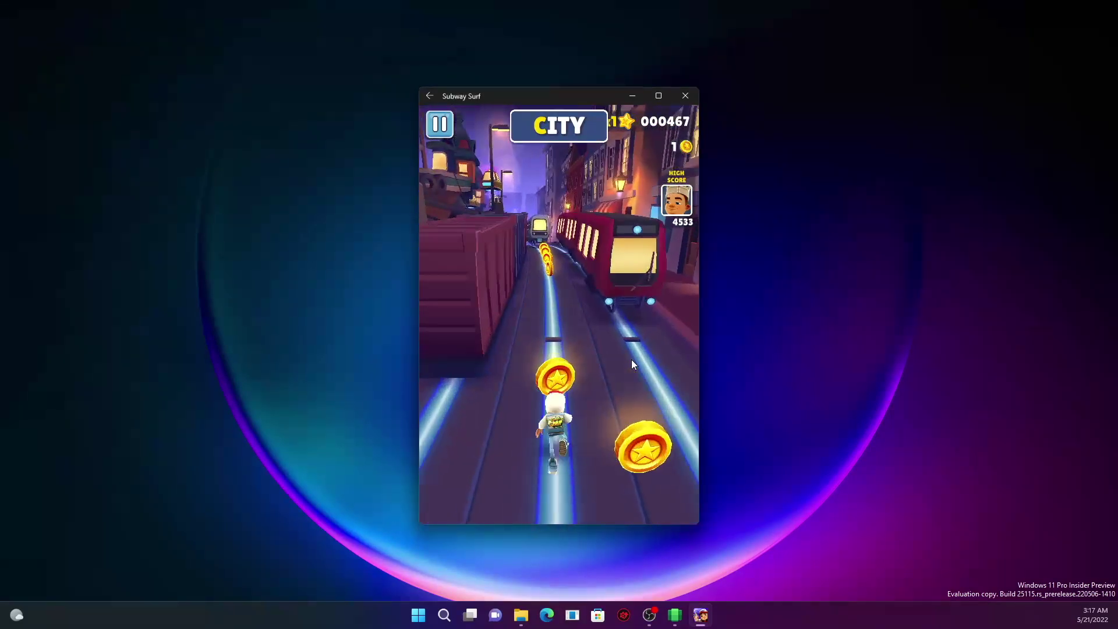
key("Left")
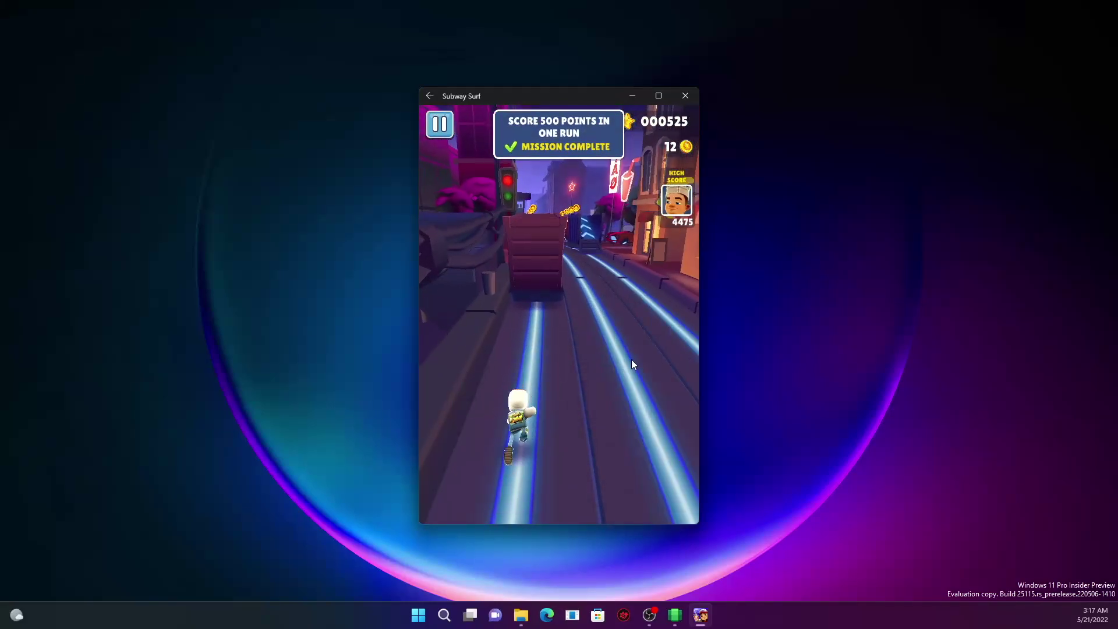
key("Right")
key("Up")
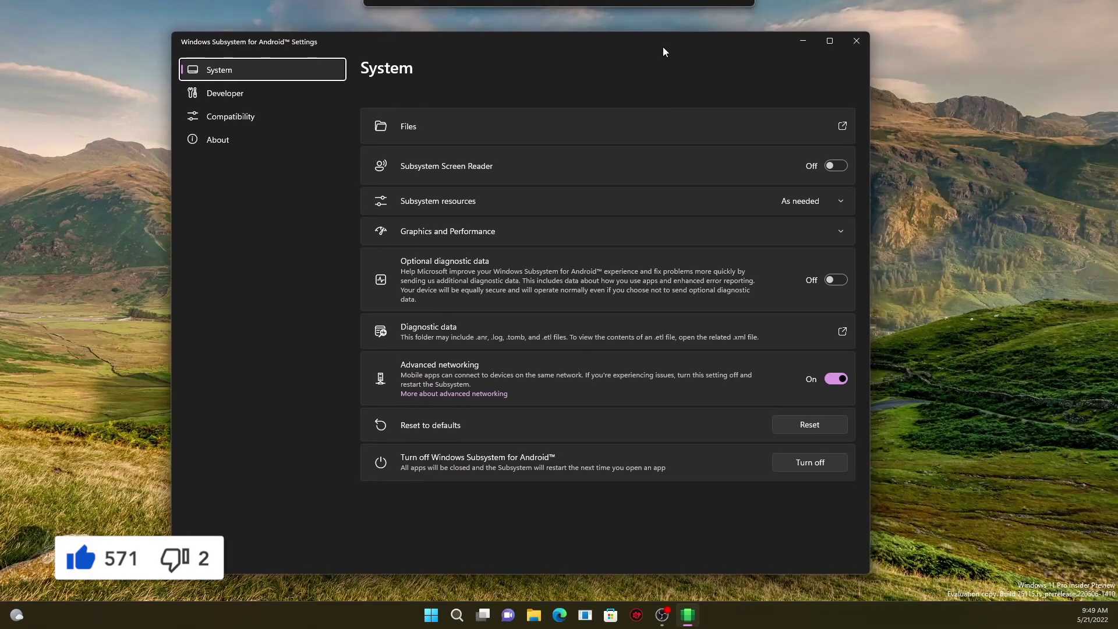
Select DCIM, Documents and Download in the subsystem's Files storage, then list GPU choices
left_click_drag(670, 48, 662, 52)
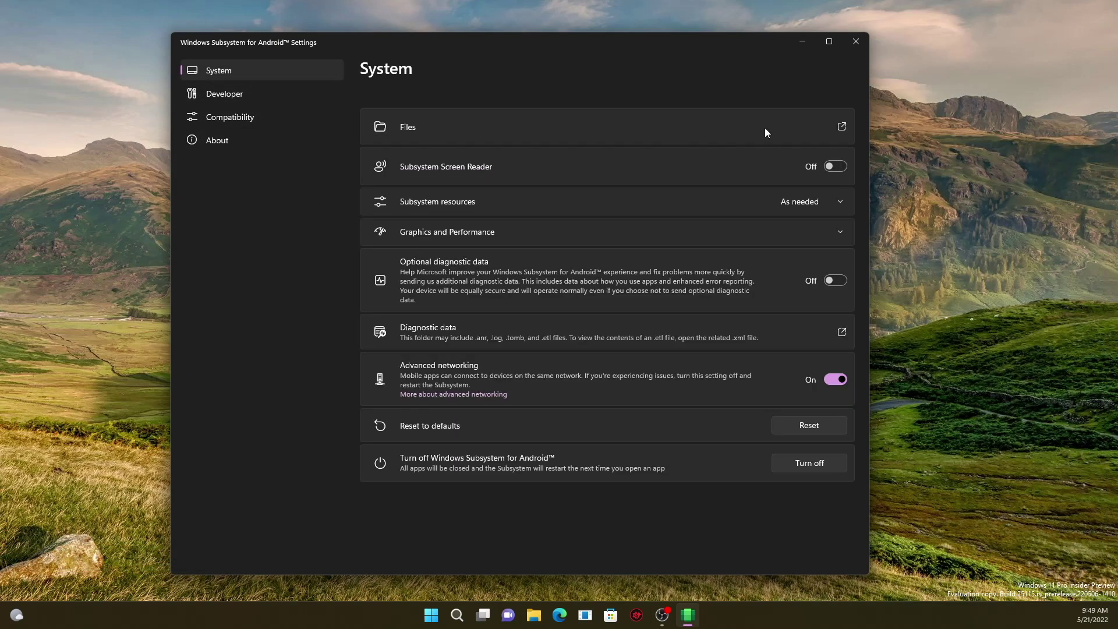
left_click(801, 126)
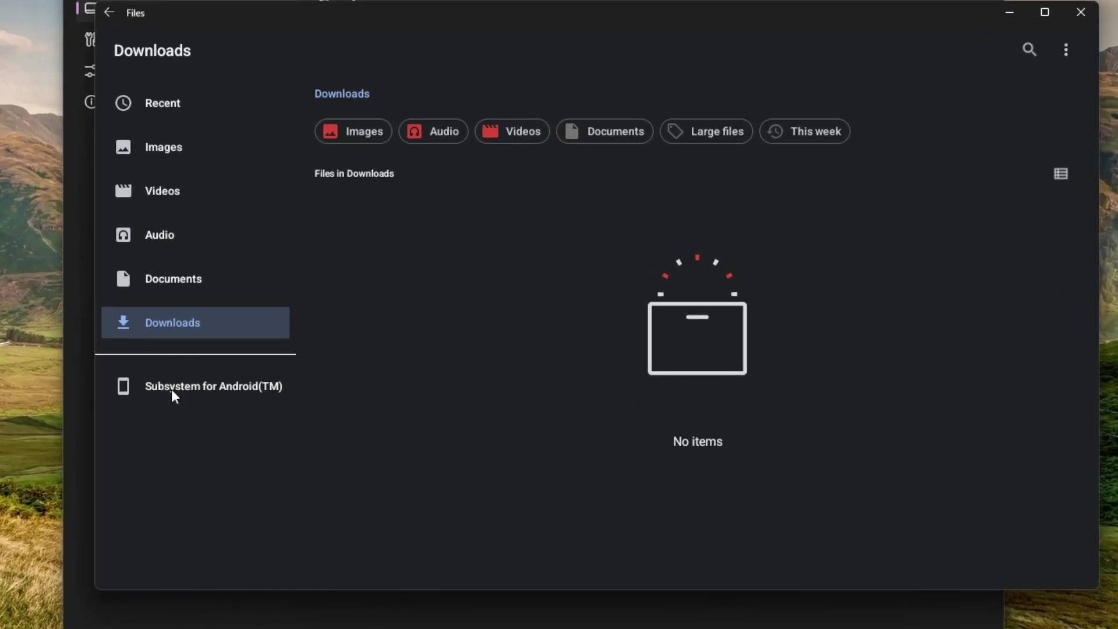
left_click(173, 390)
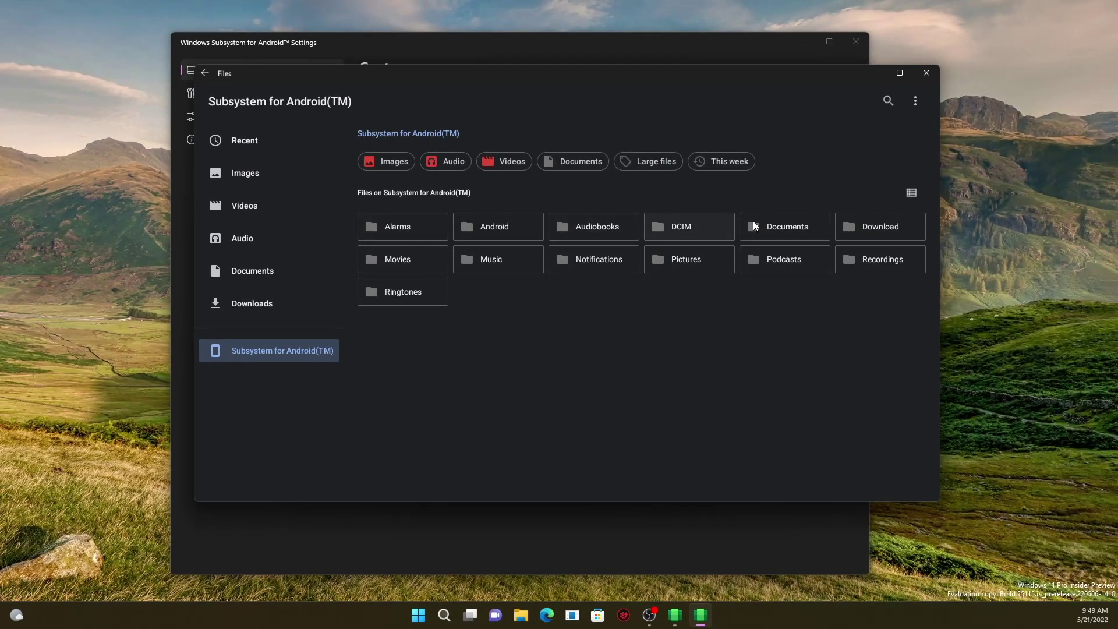
left_click(561, 226)
left_click(675, 229)
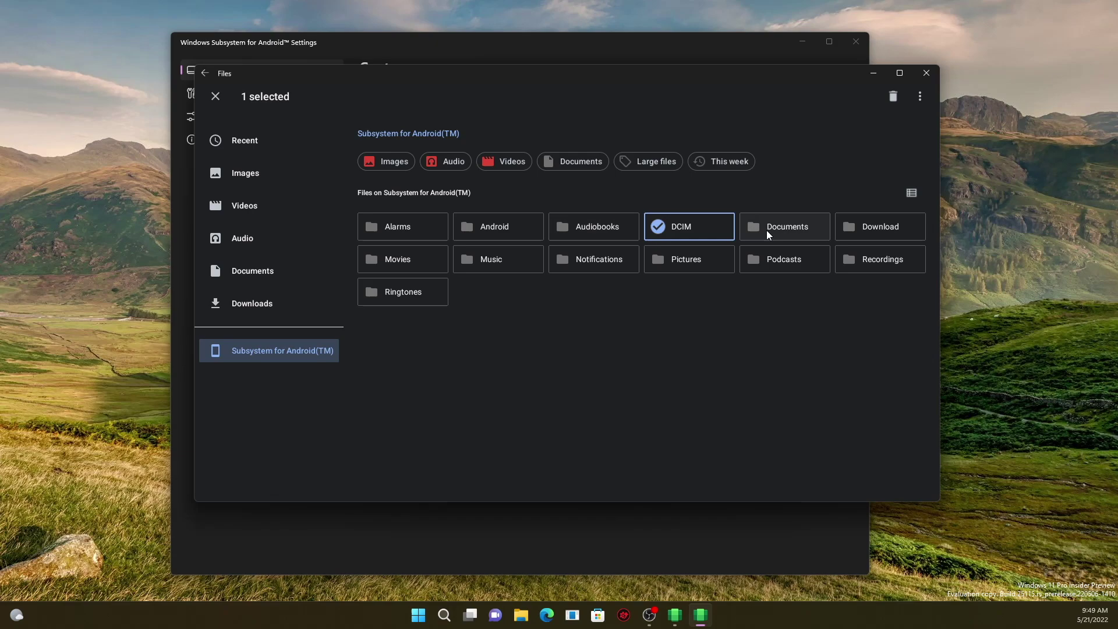
left_click(765, 229, "ctrl")
left_click(845, 226, "ctrl")
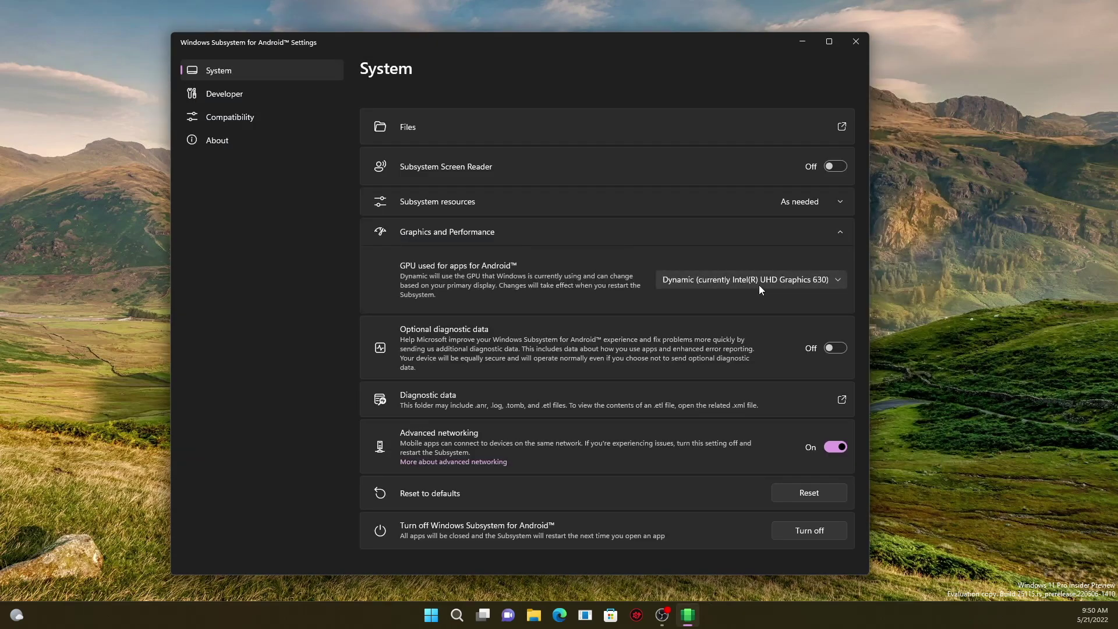
left_click(759, 281)
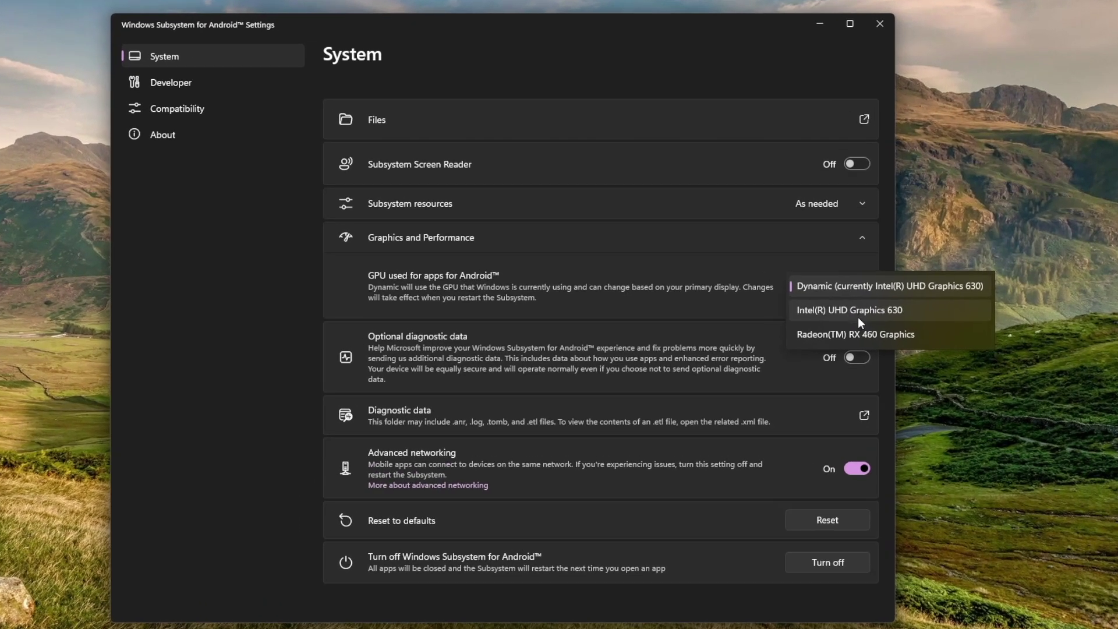
Set Android apps to use Radeon(TM) RX 460 Graphics and view the Compatibility page
left_click(837, 318)
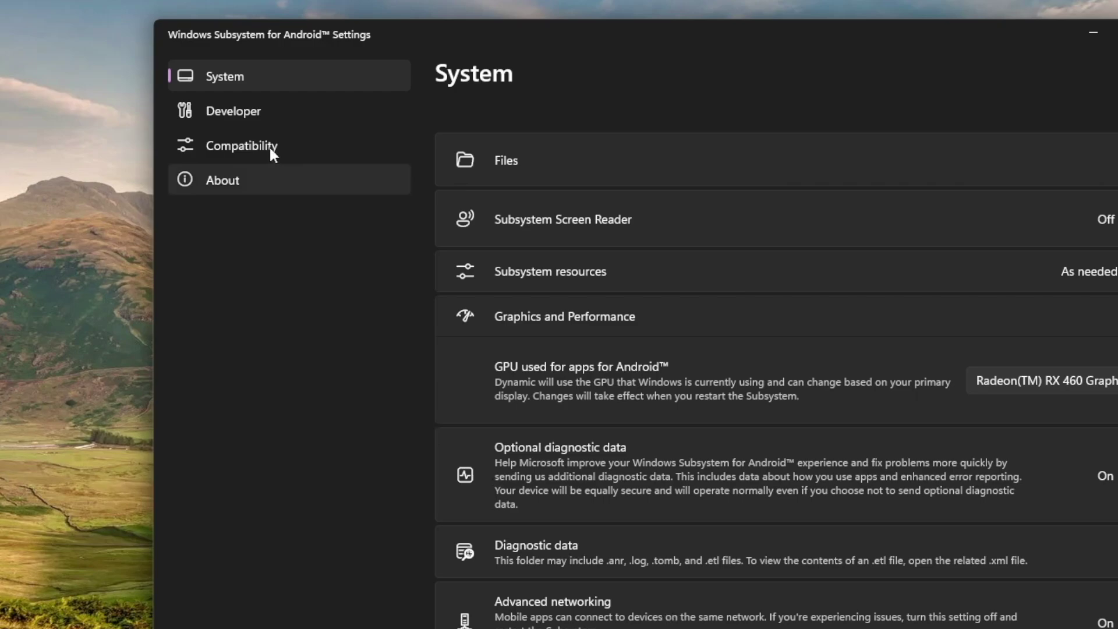
left_click(269, 145)
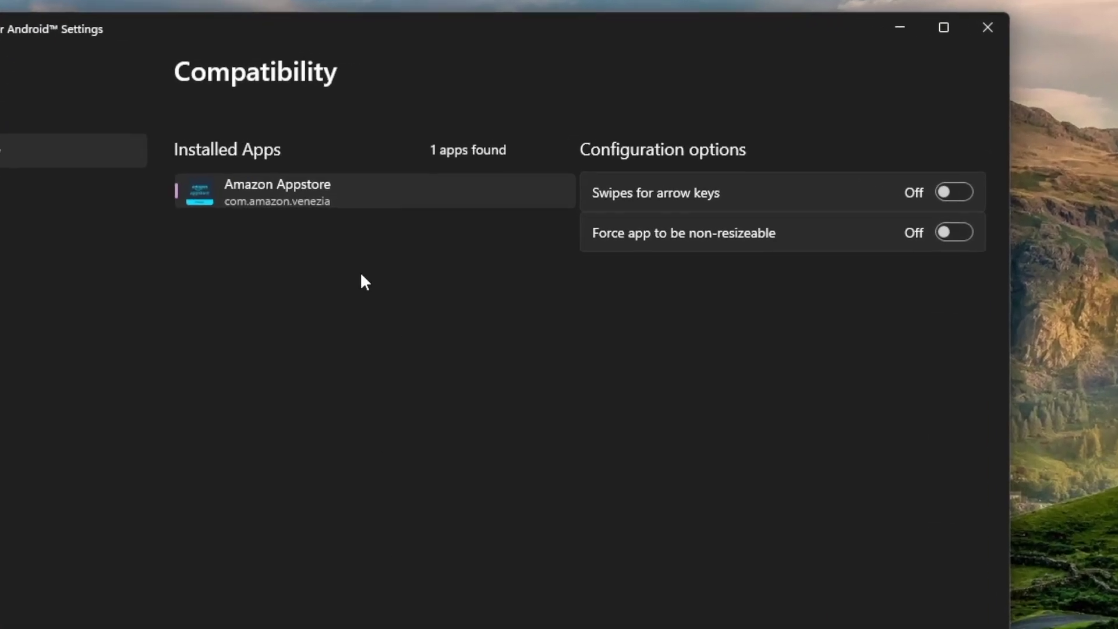
left_click(832, 143)
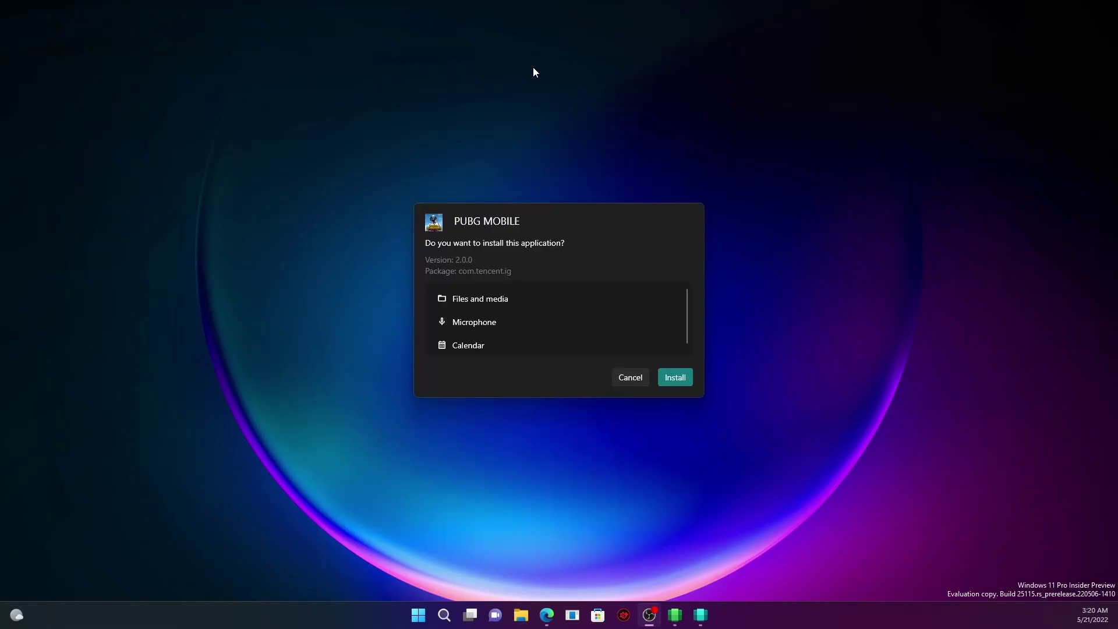
Attempt the PUBG MOBILE install, dismiss its error, and show its Start menu options
left_click(682, 376)
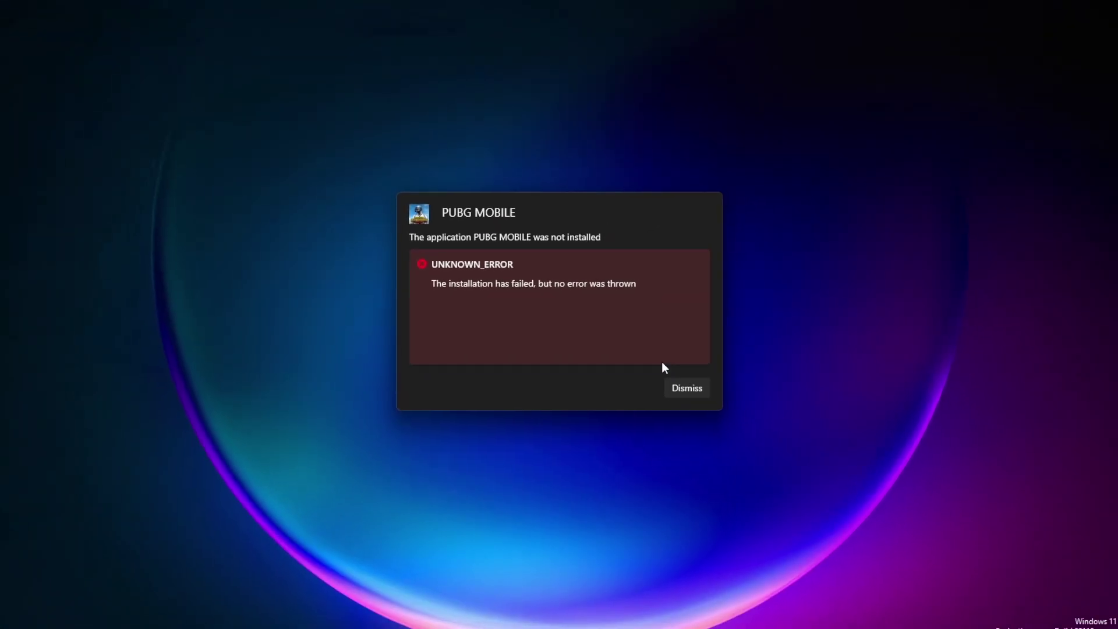
left_click(670, 377)
key("super")
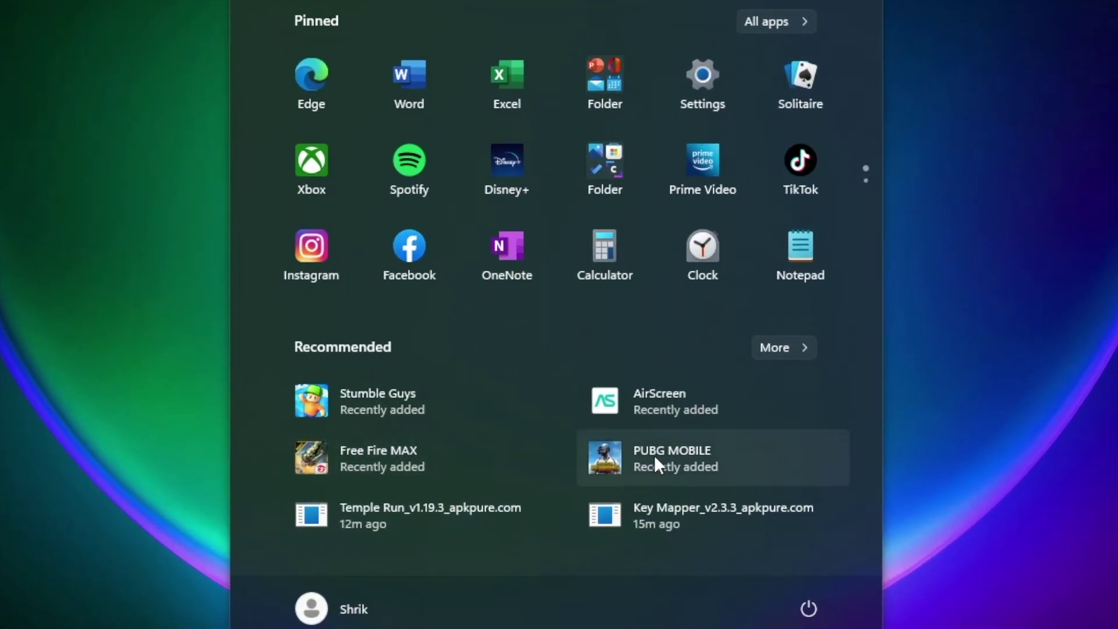
right_click(654, 455)
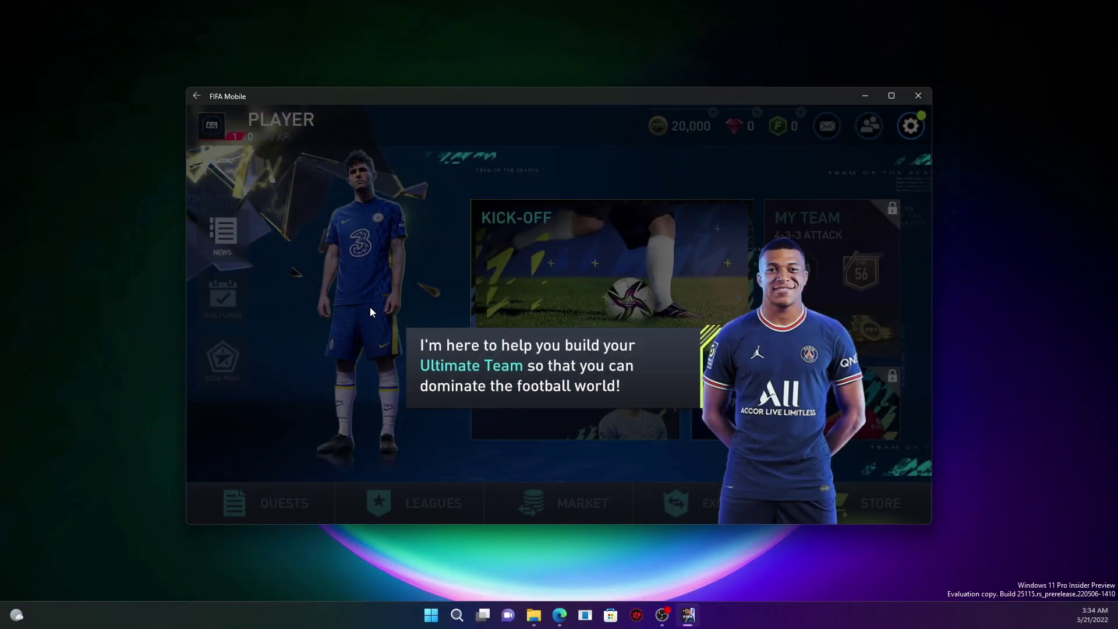
Start FIFA Mobile's Kick-Off shooting drill and take shots, dismissing the tutorial tips
left_click(370, 308)
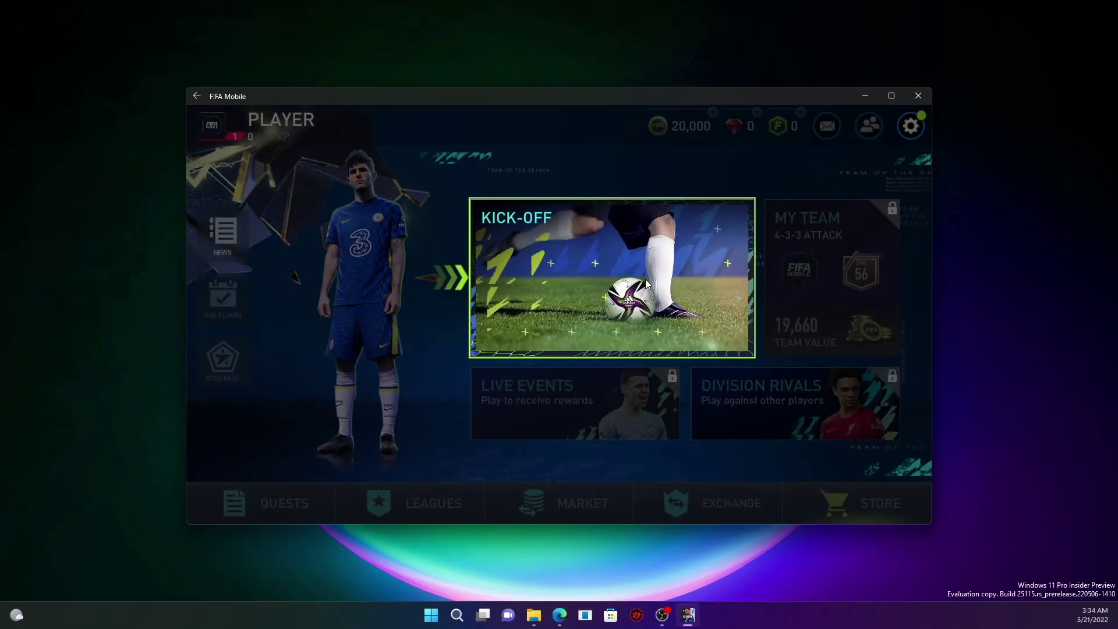
left_click(775, 191)
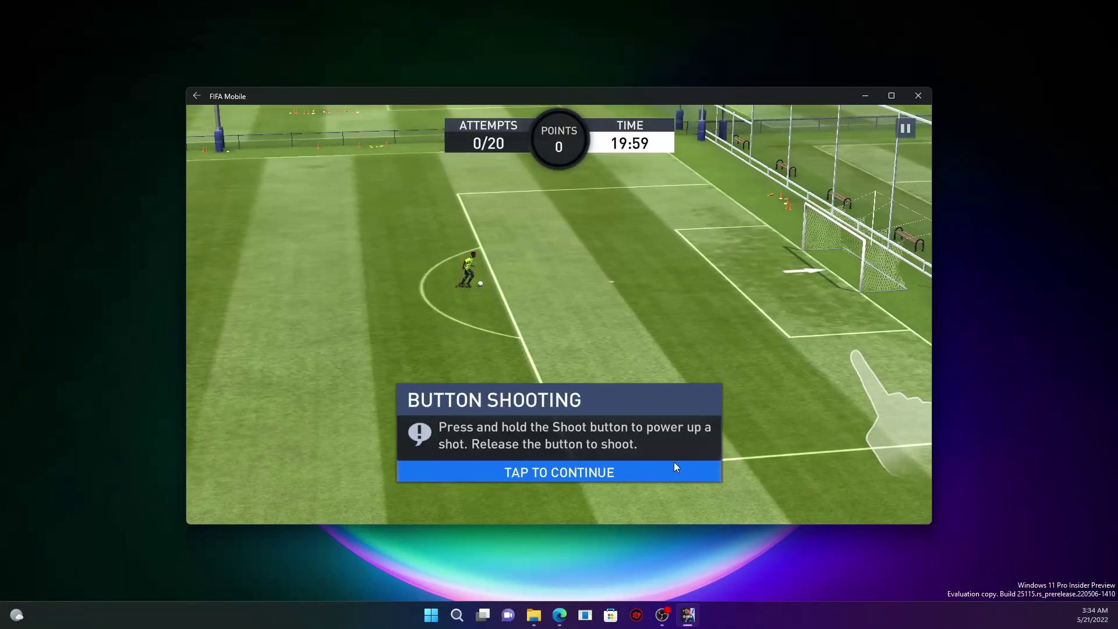
left_click(673, 463)
key("Right")
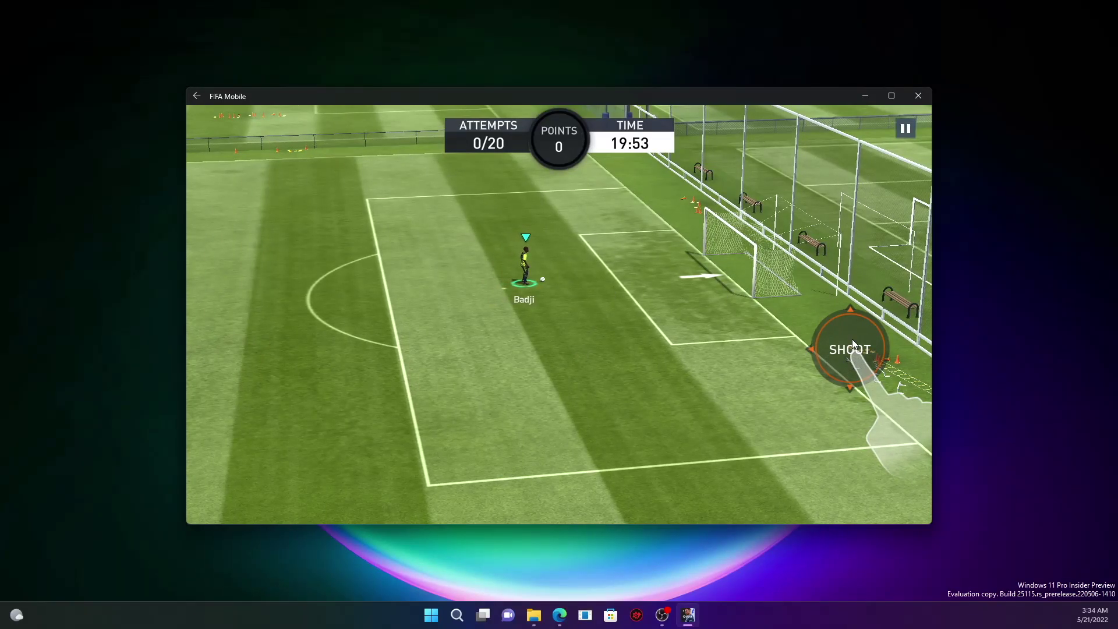
left_click(812, 340)
left_click(490, 475)
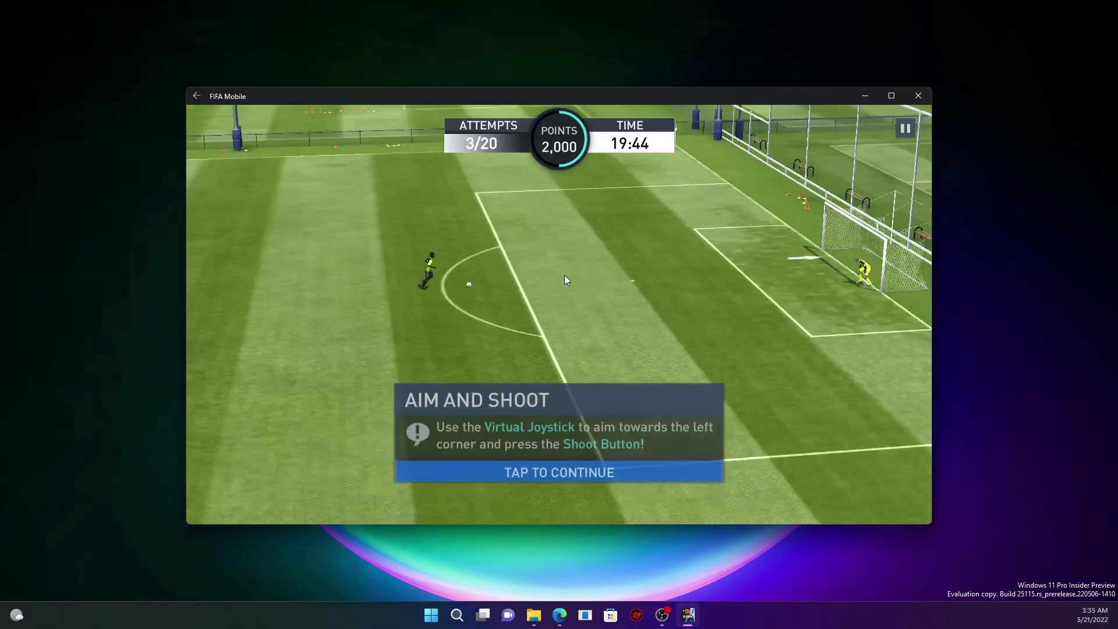
left_click(554, 343)
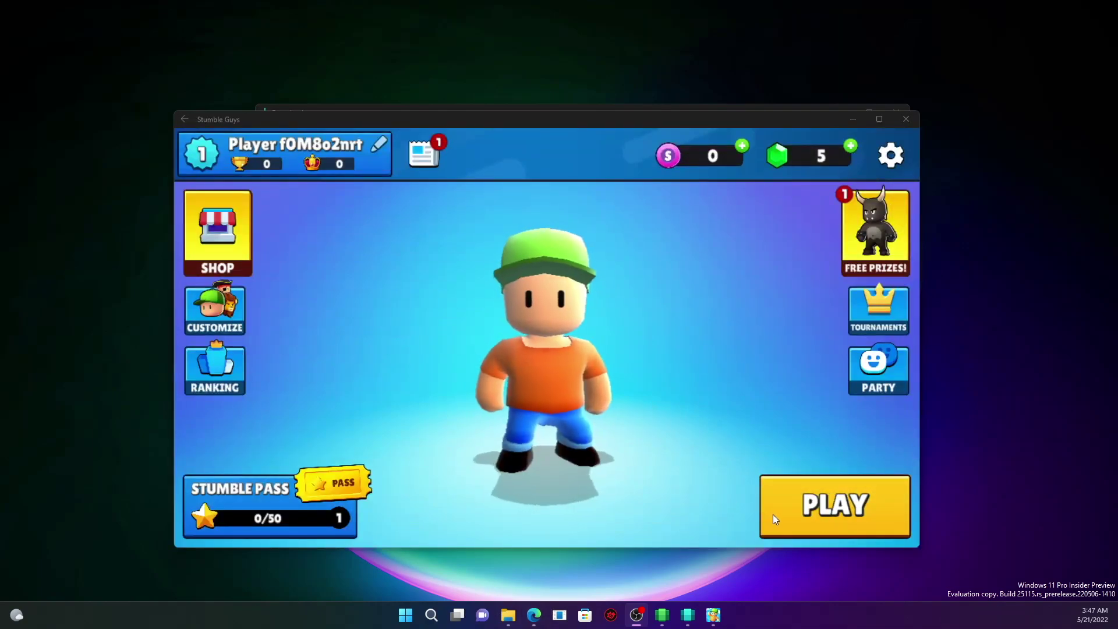
Play a Stumble Guys Race to Finish round, then pick PUBG MOBILE's Phone/Email login
left_click(773, 515)
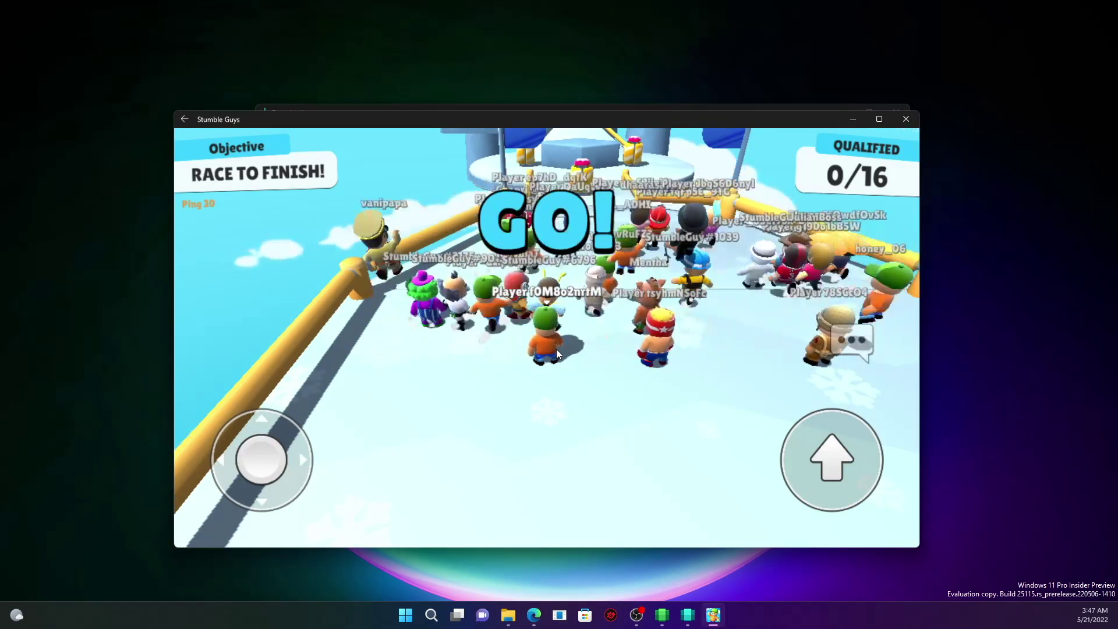
key("w")
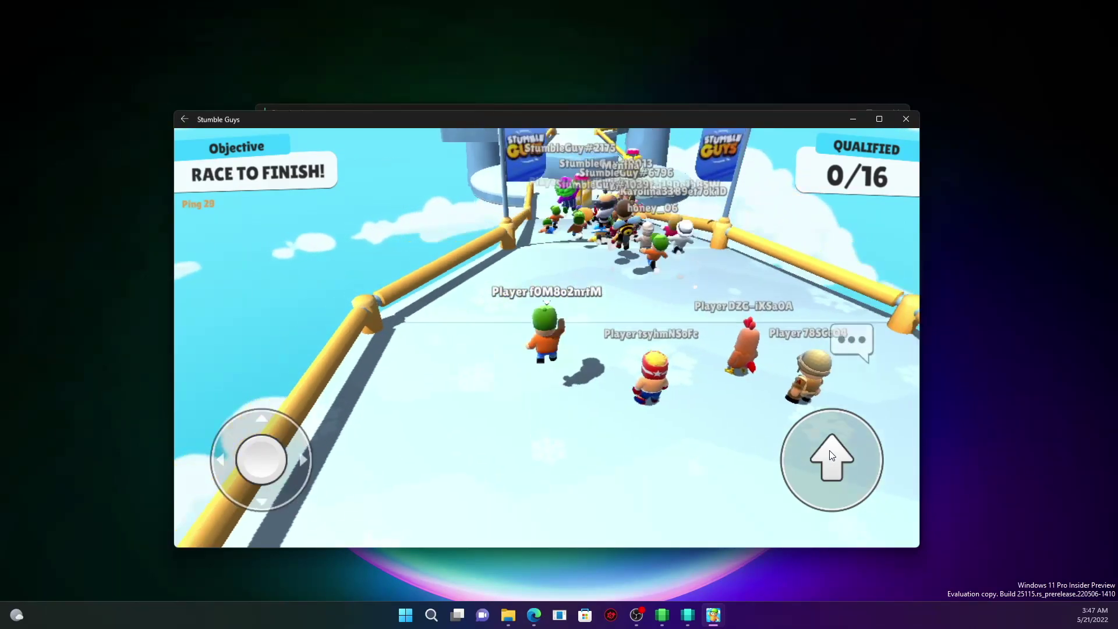
left_click_drag(259, 442, 263, 397)
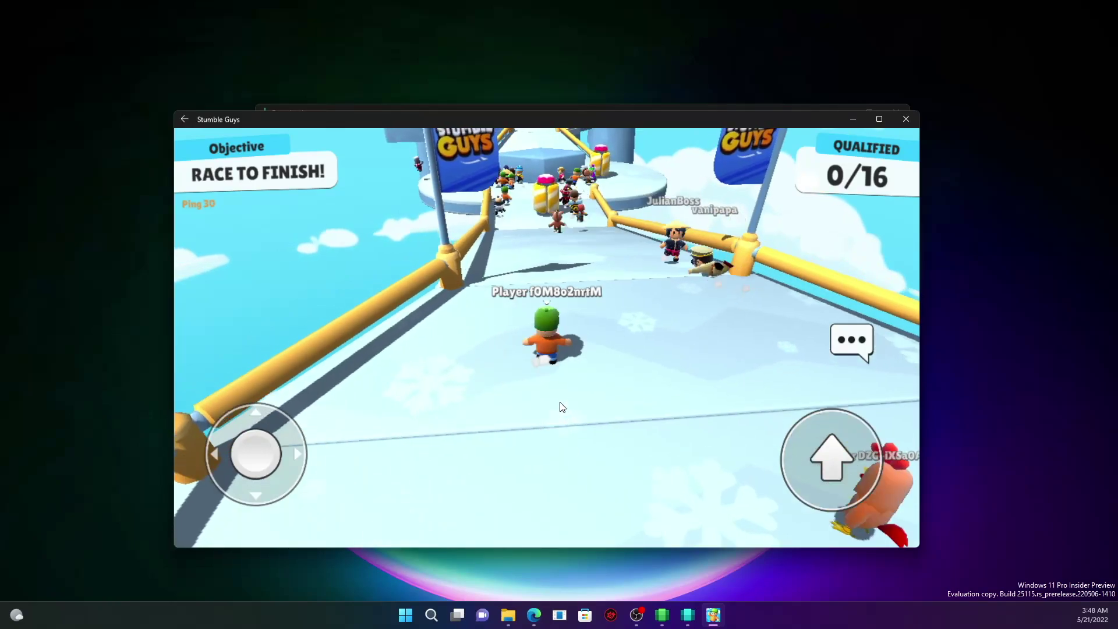
left_click_drag(566, 403, 295, 456)
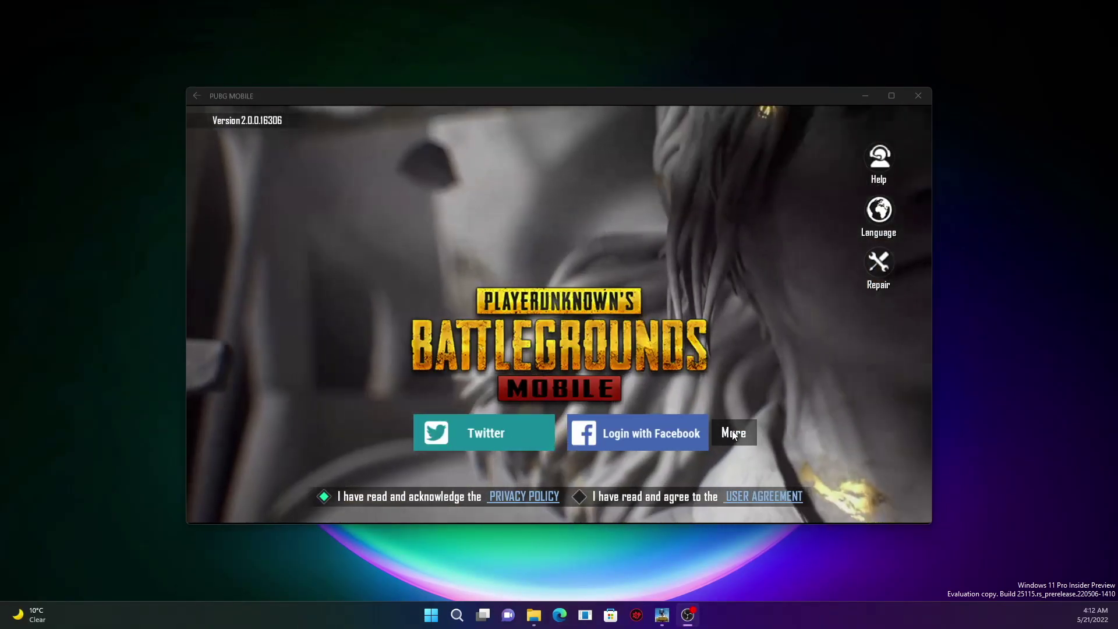
left_click(734, 432)
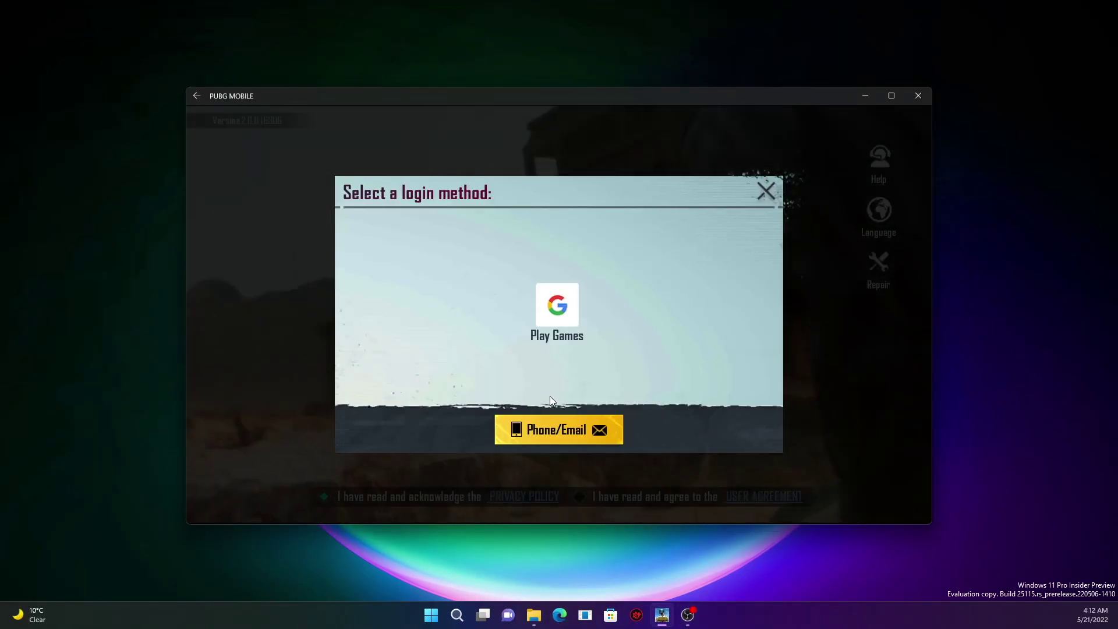
left_click(559, 429)
Switch PUBG MOBILE to e-mail login, then uninstall it from Start's Recommended list
left_click(378, 431)
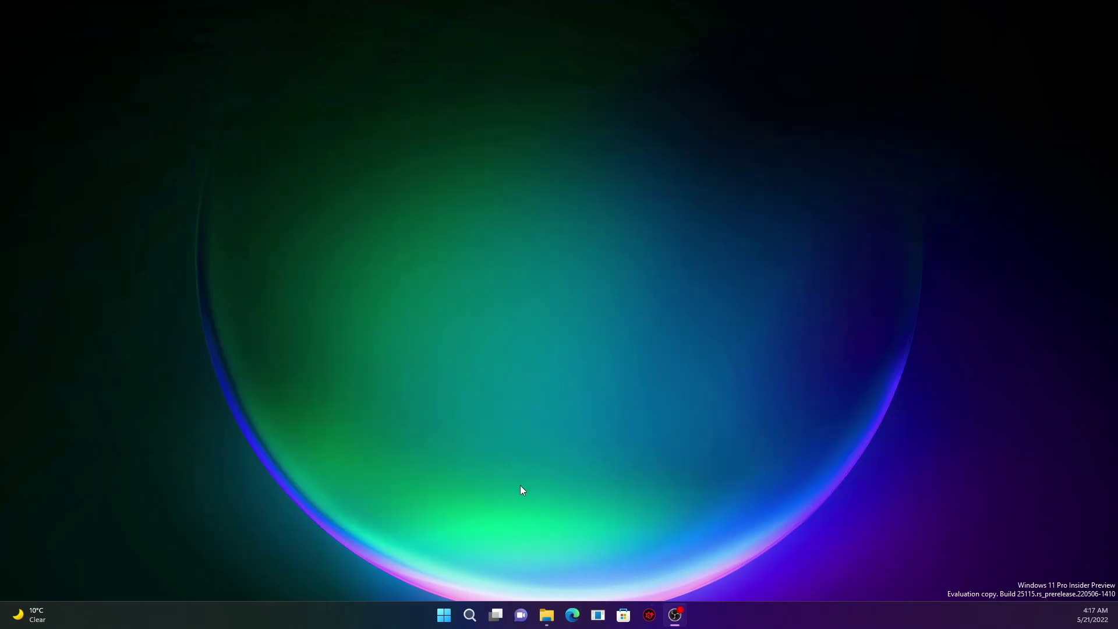
left_click(445, 614)
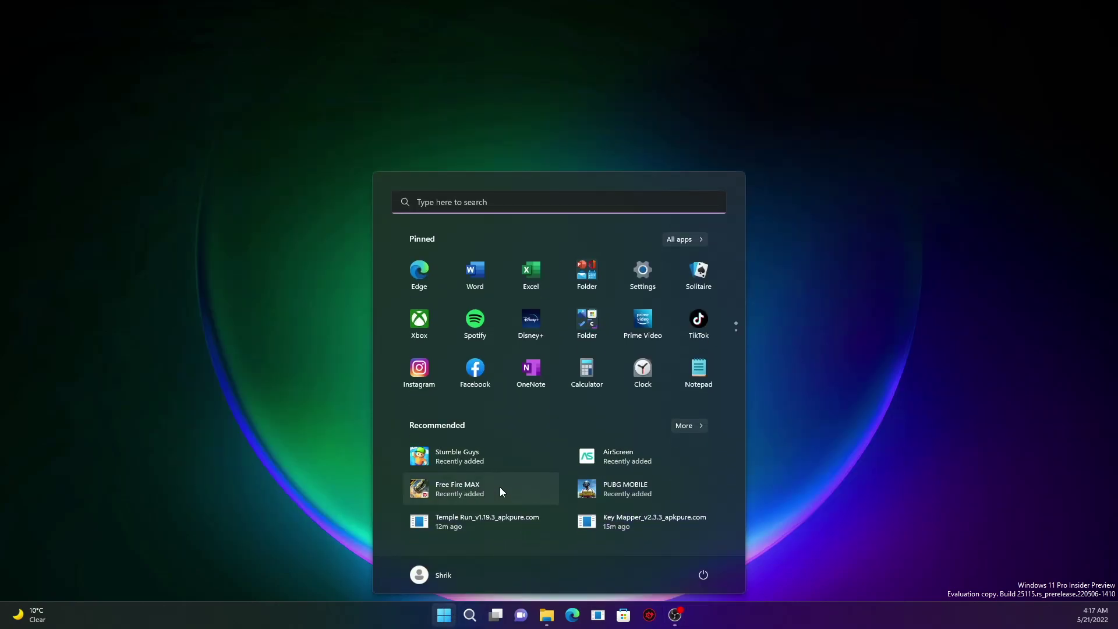
right_click(615, 487)
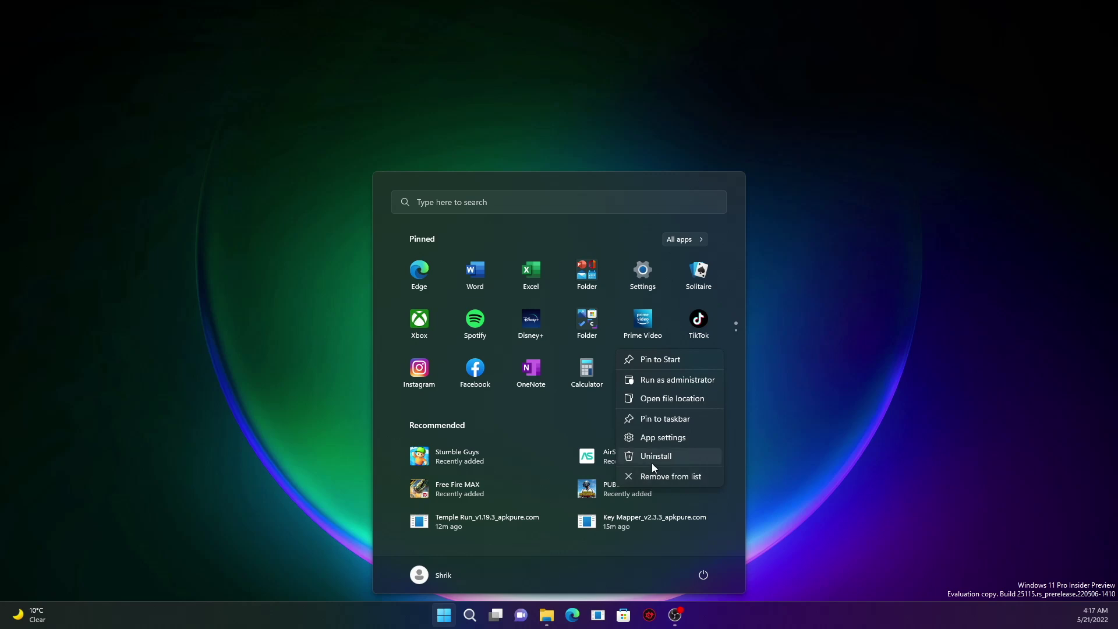
left_click(672, 440)
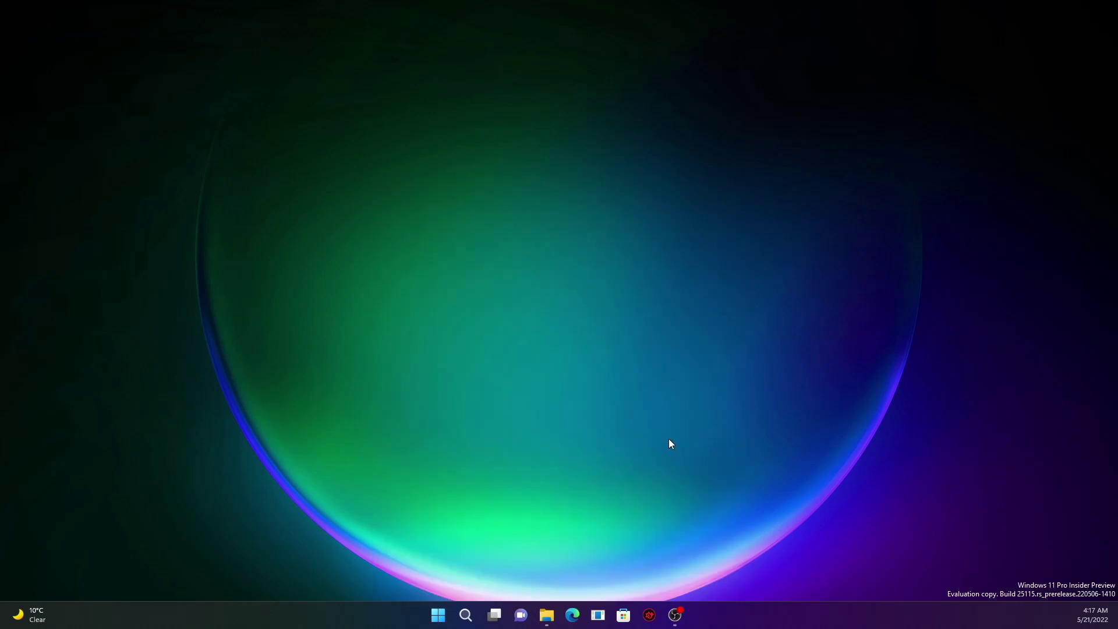